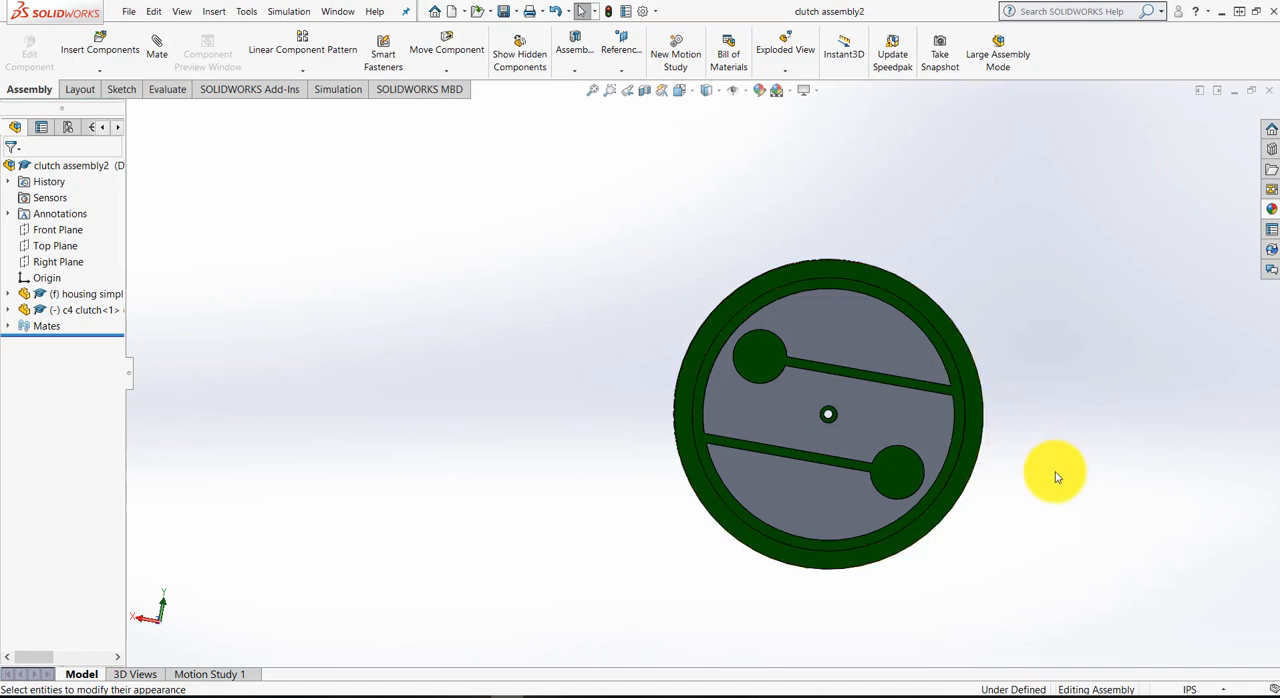
pyautogui.moveTo(1069, 462); pyautogui.dragTo(1134, 465, button='middle')
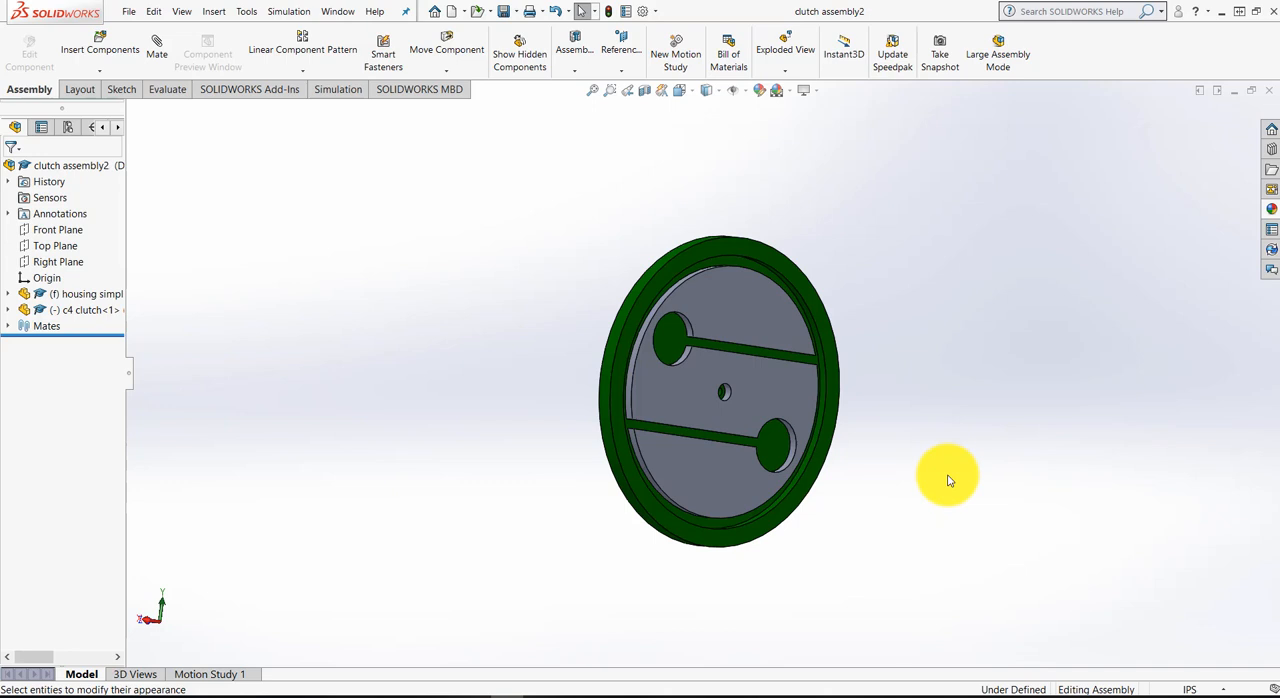
pyautogui.moveTo(537, 371); pyautogui.dragTo(502, 370, button='middle')
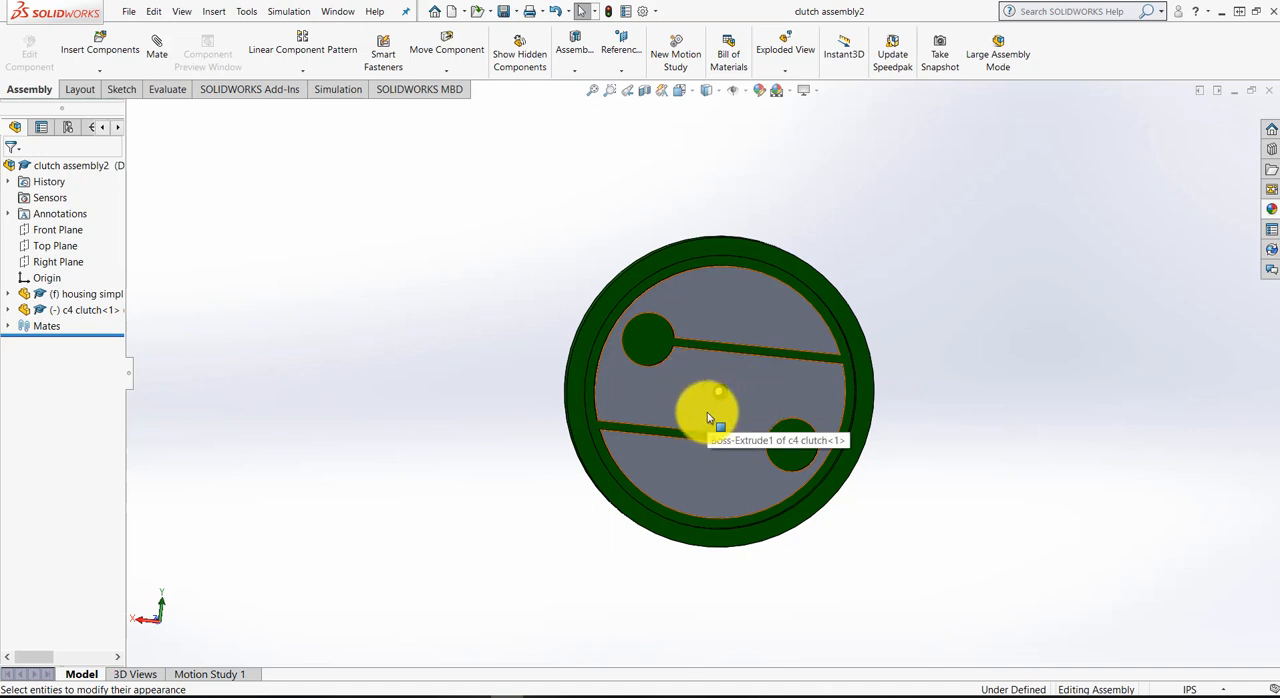
pyautogui.moveTo(551, 348); pyautogui.dragTo(741, 352, button='middle')
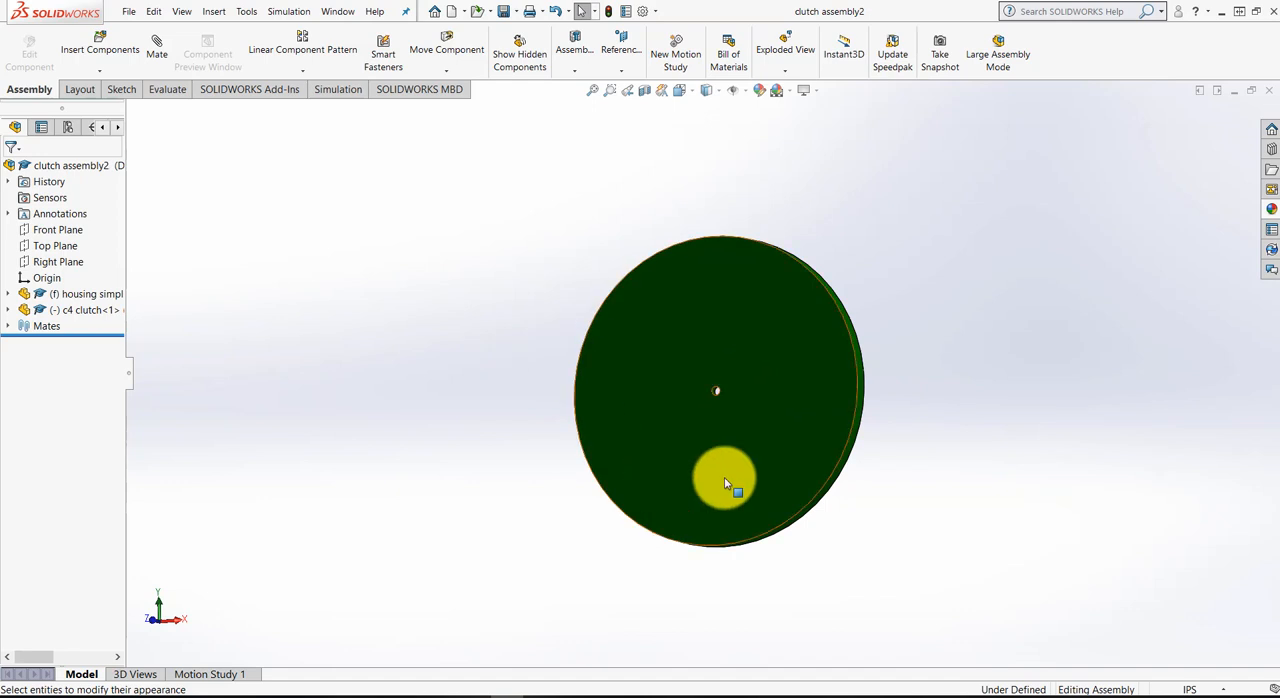
pyautogui.moveTo(991, 511); pyautogui.dragTo(749, 489, button='middle')
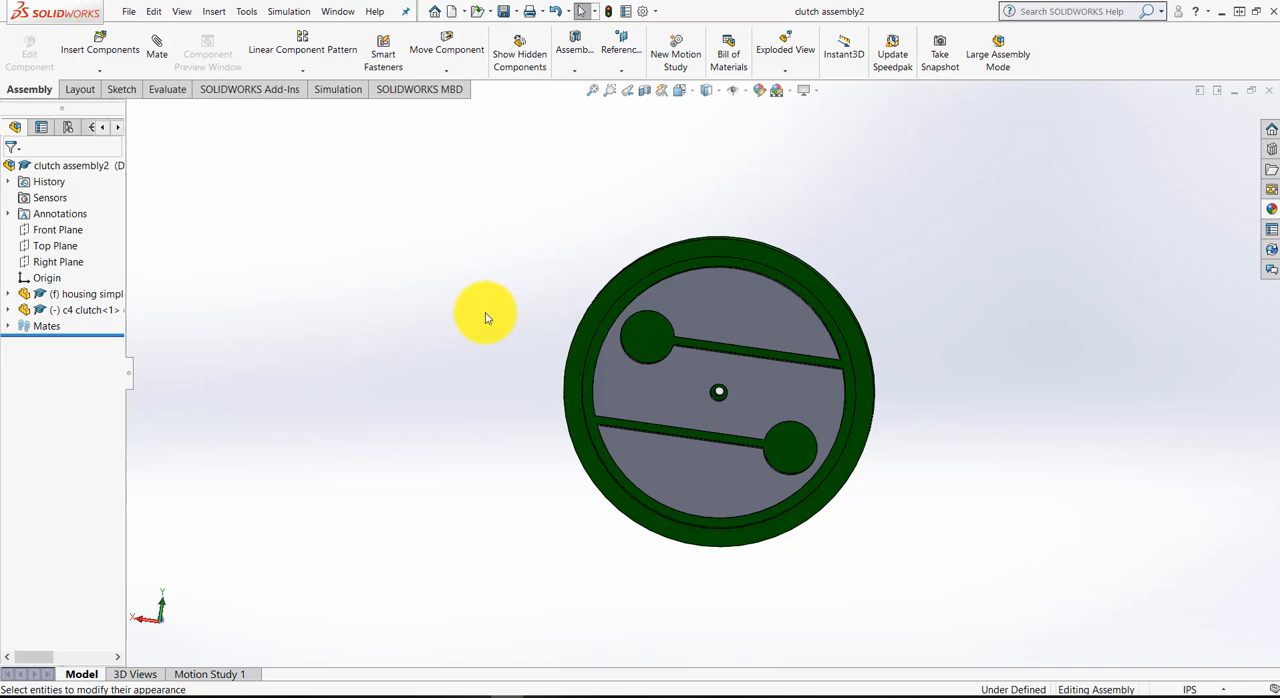
# Try to export clutch assembly2 as a Parasolid Binary (*.x_b) file, declining to replace the existing file
pyautogui.click(128, 11)
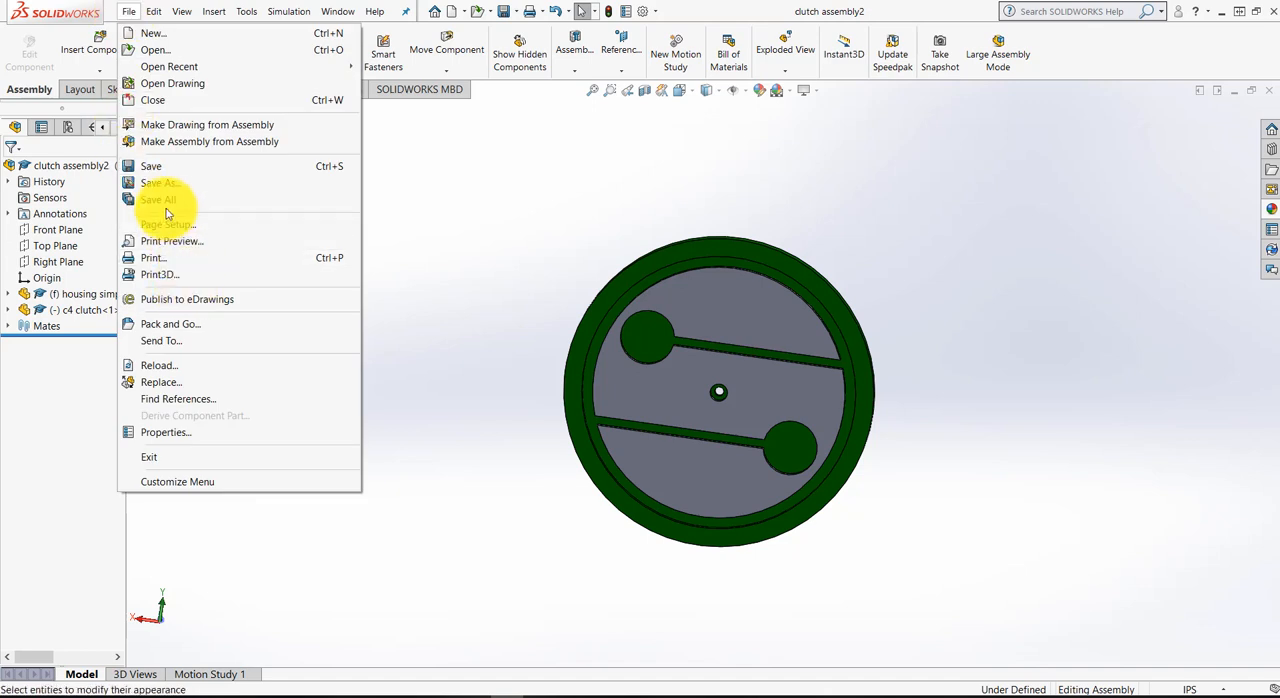
pyautogui.click(174, 186)
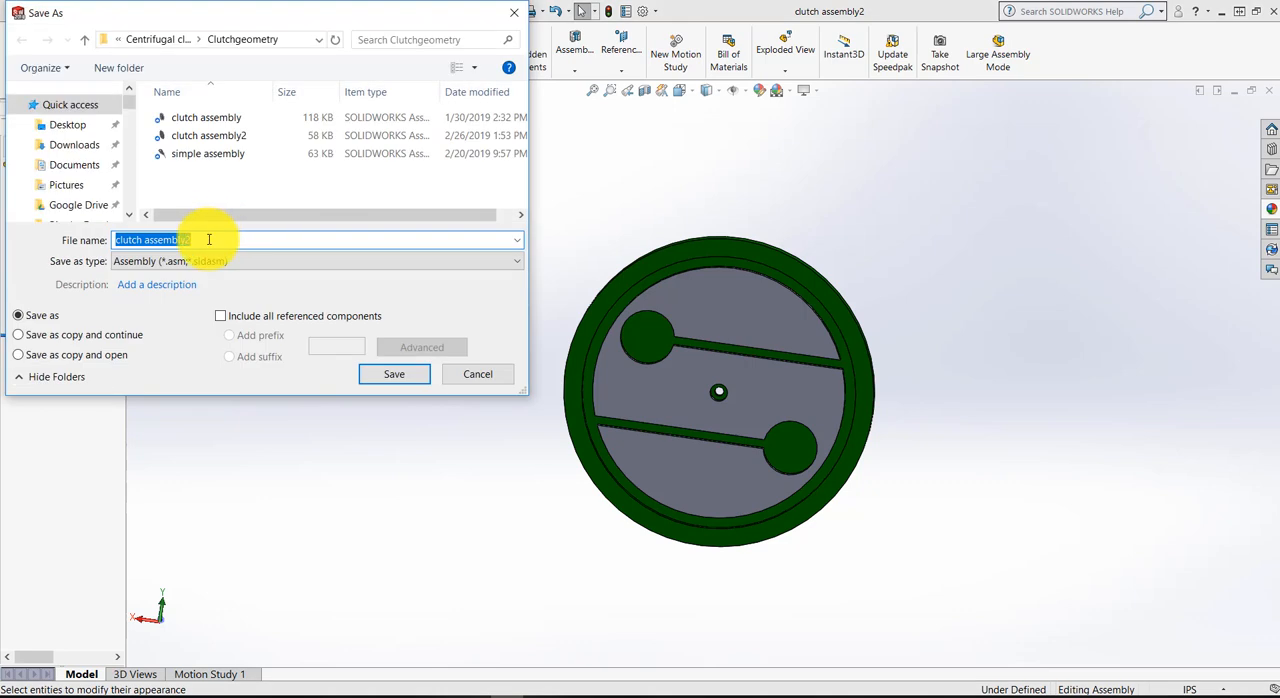
pyautogui.click(212, 261)
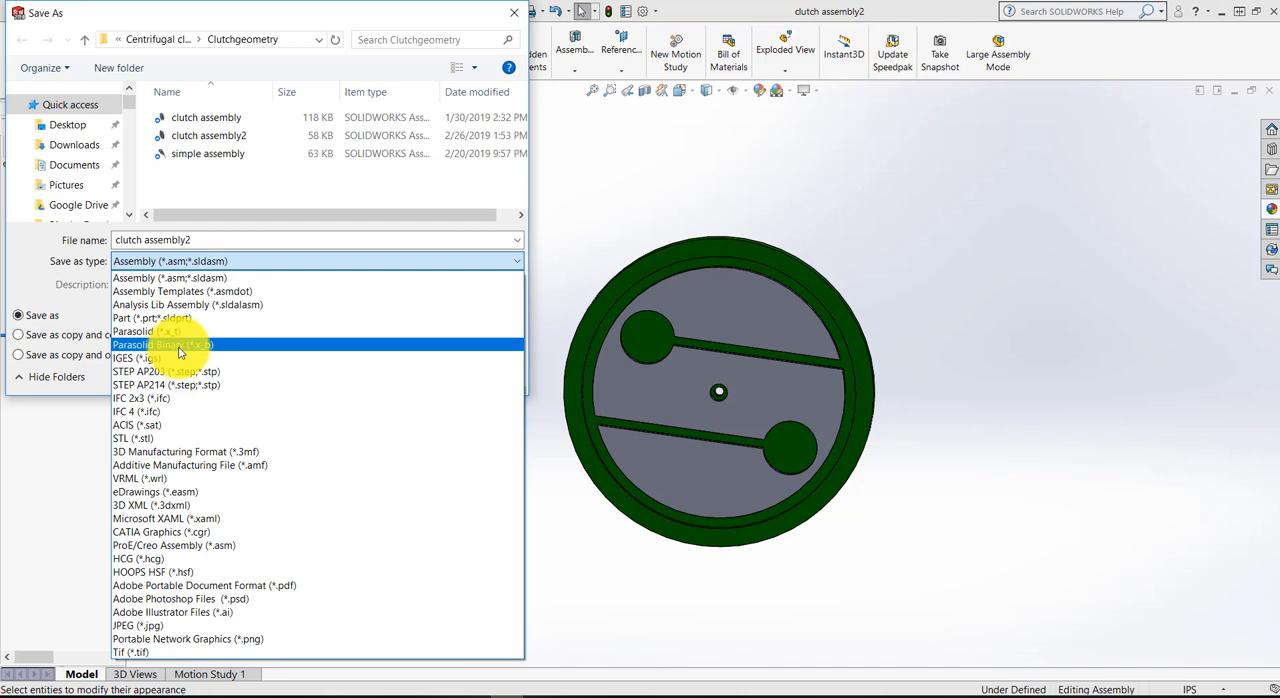
pyautogui.click(180, 348)
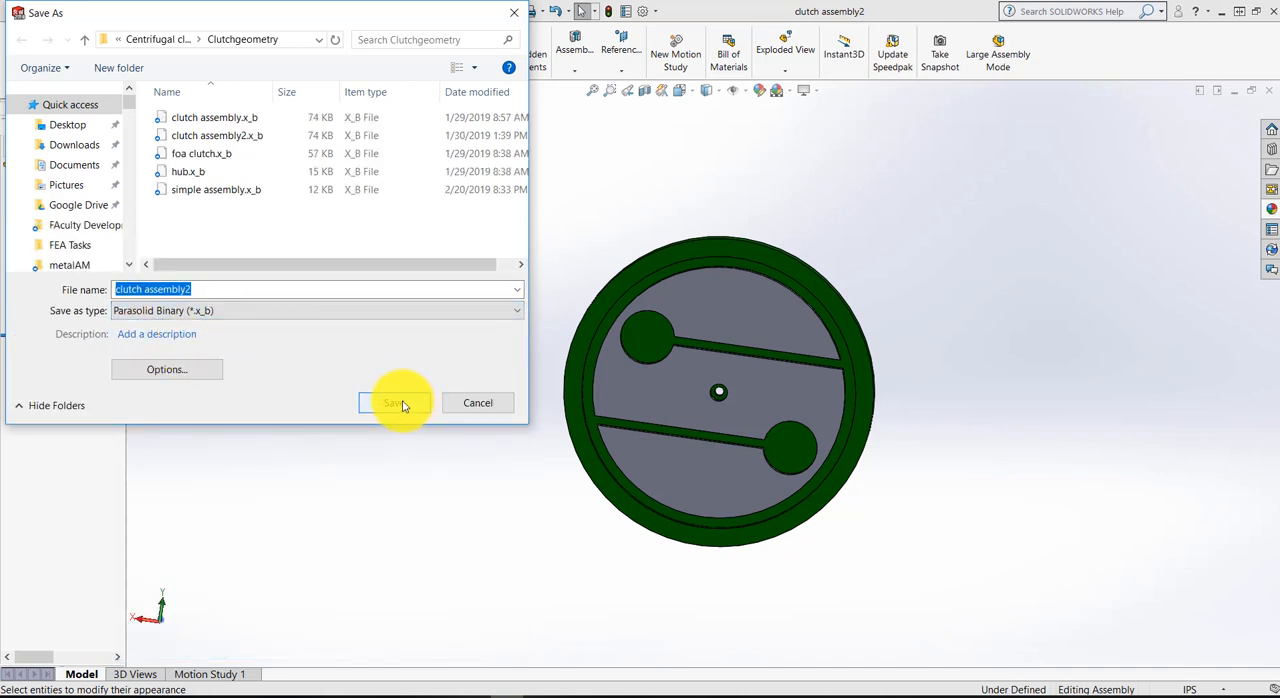
pyautogui.click(400, 404)
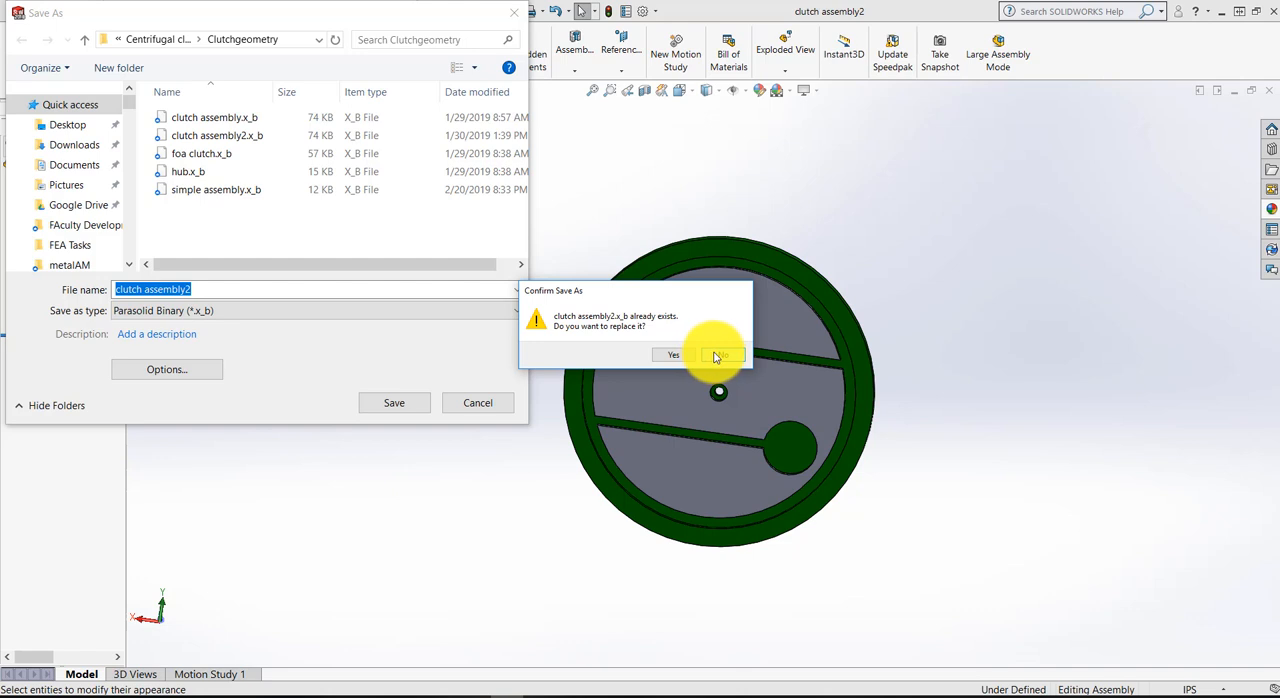
pyautogui.click(716, 357)
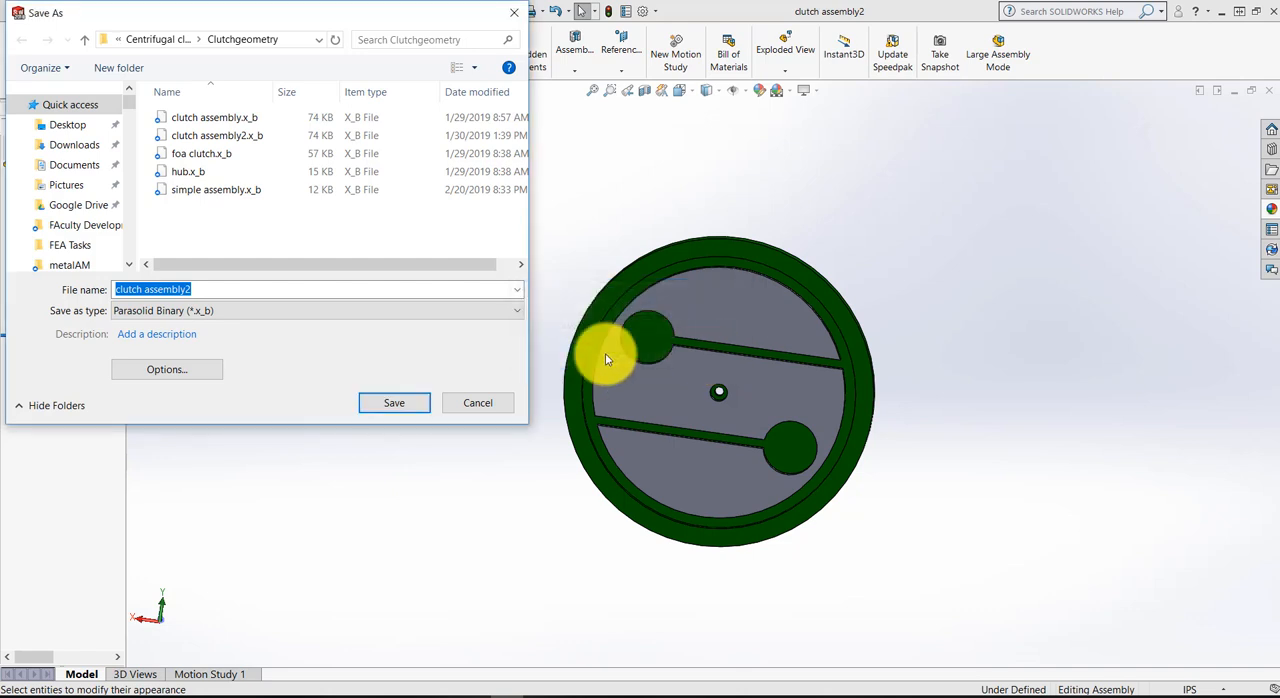
pyautogui.click(476, 409)
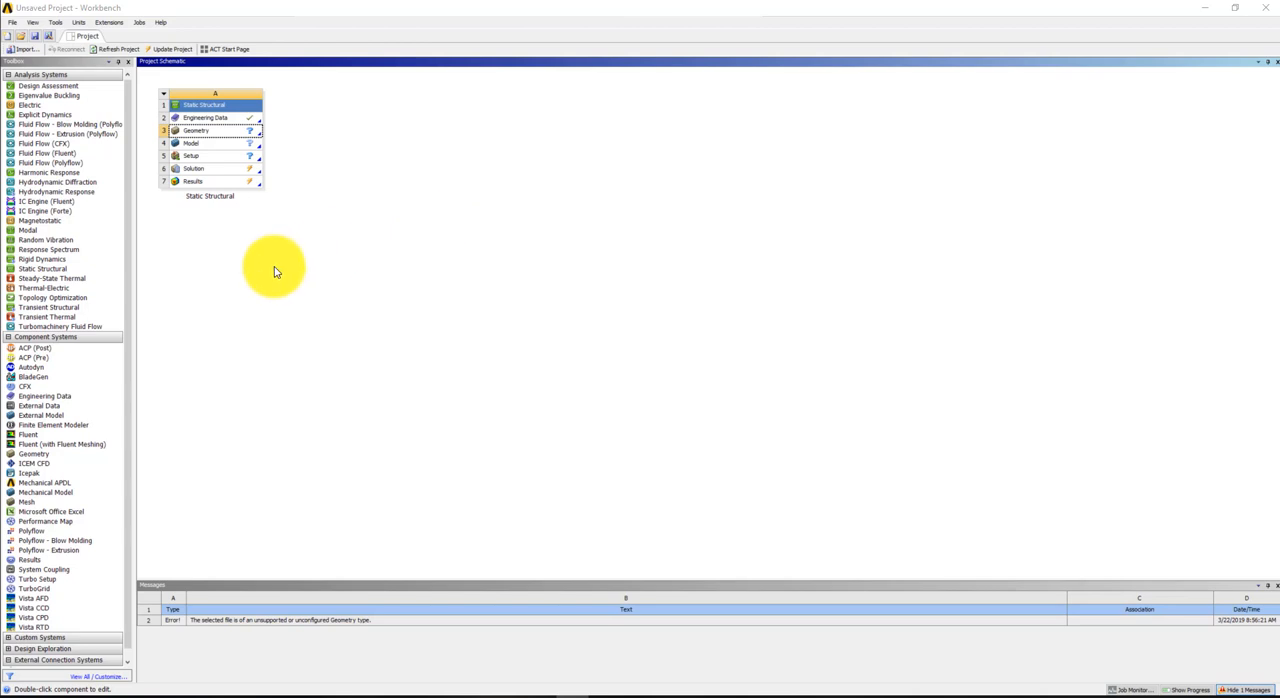
# In ANSYS Workbench, import clutch assembly2.x_b as the Static Structural system's geometry and open it for editing in SpaceClaim
pyautogui.click(221, 139)
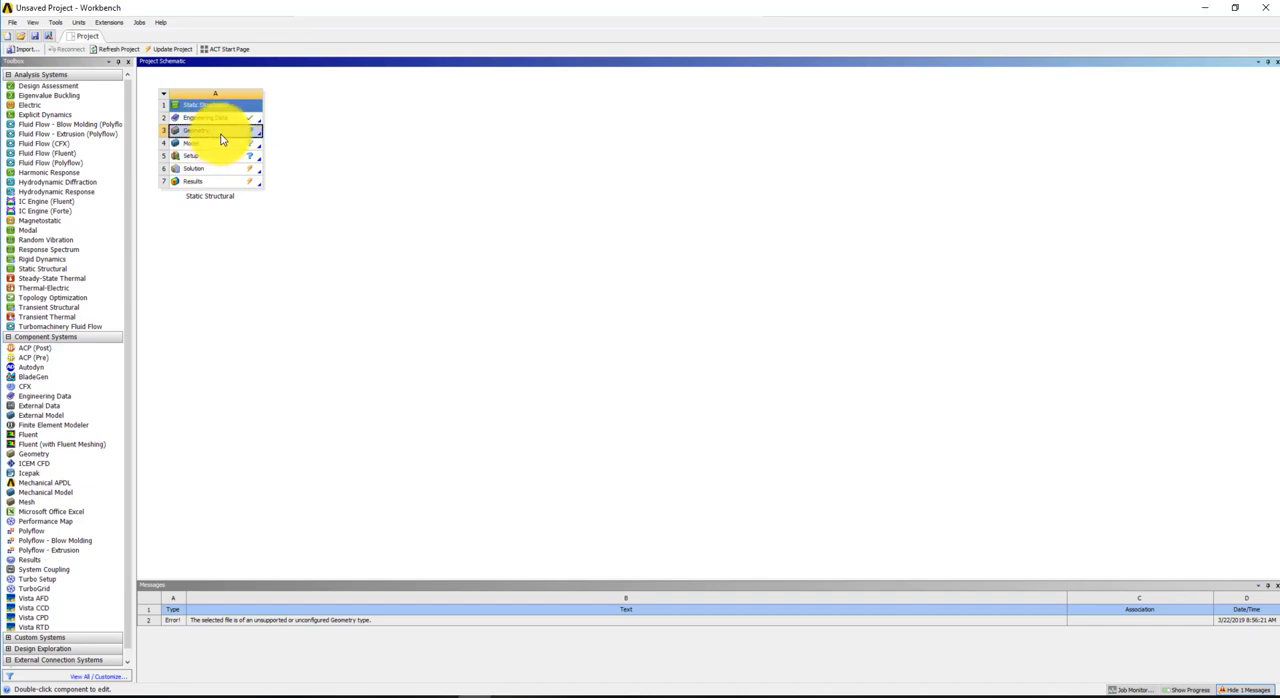
pyautogui.rightClick(221, 139)
pyautogui.moveTo(251, 166)
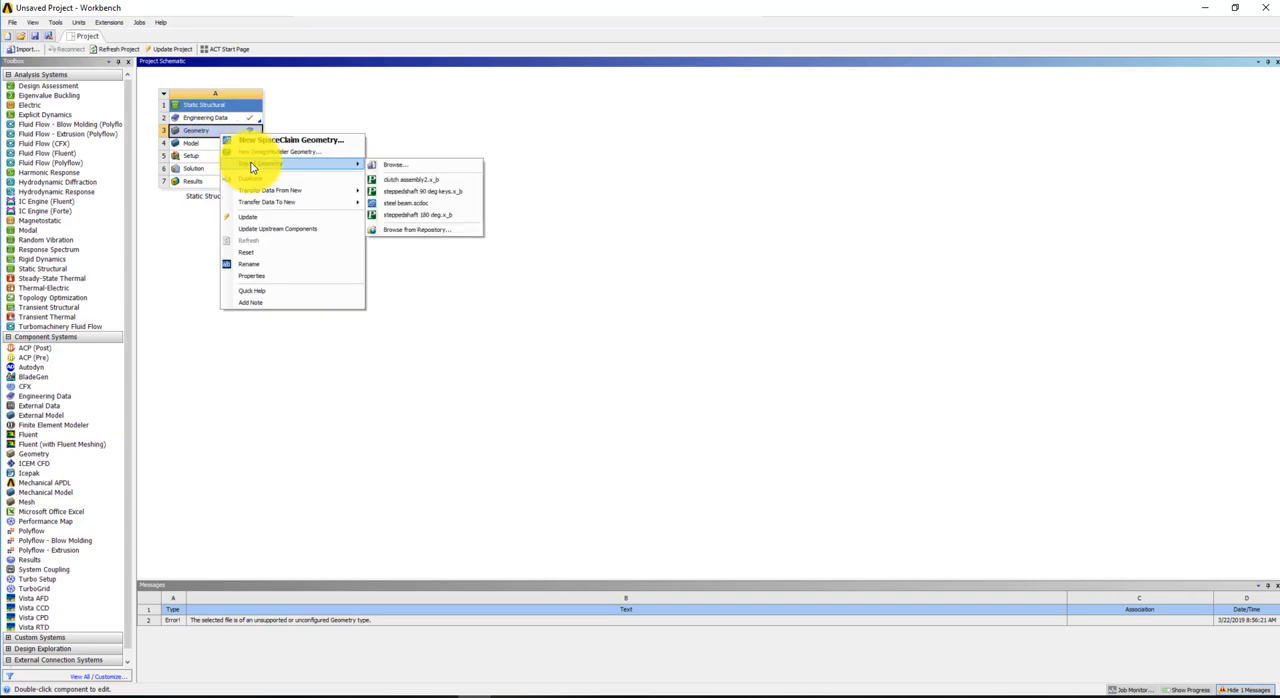
pyautogui.click(395, 166)
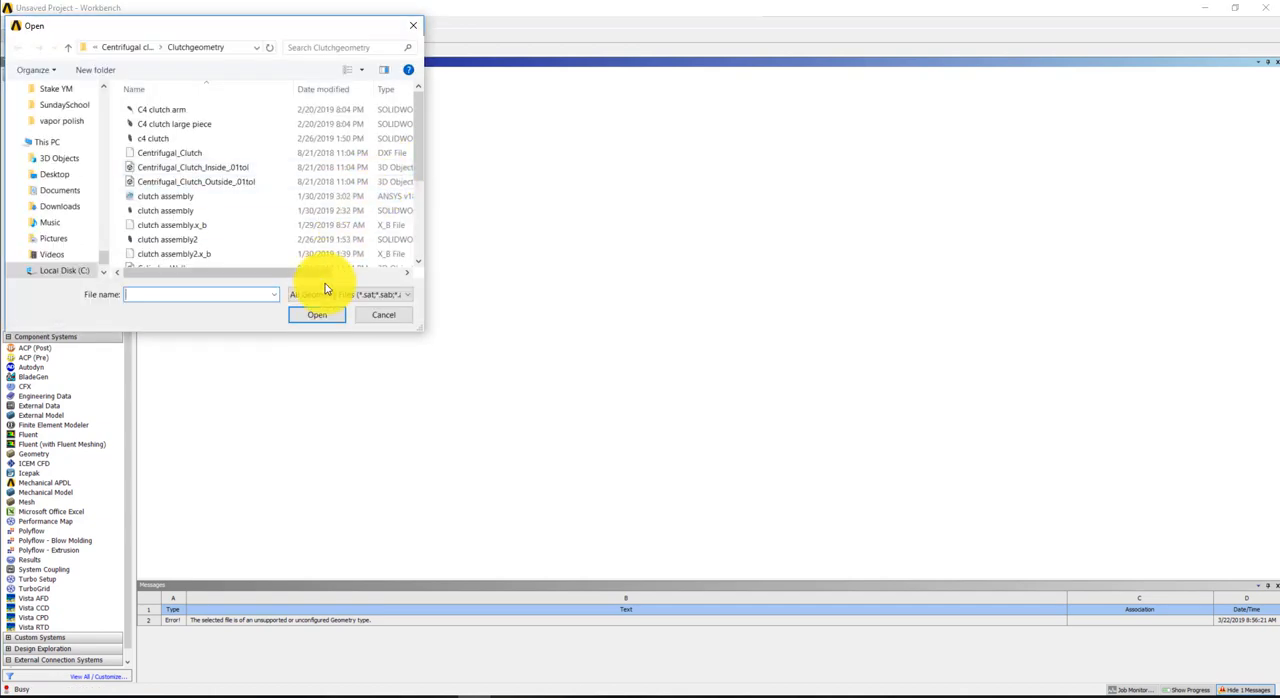
pyautogui.moveTo(421, 137); pyautogui.dragTo(422, 159)
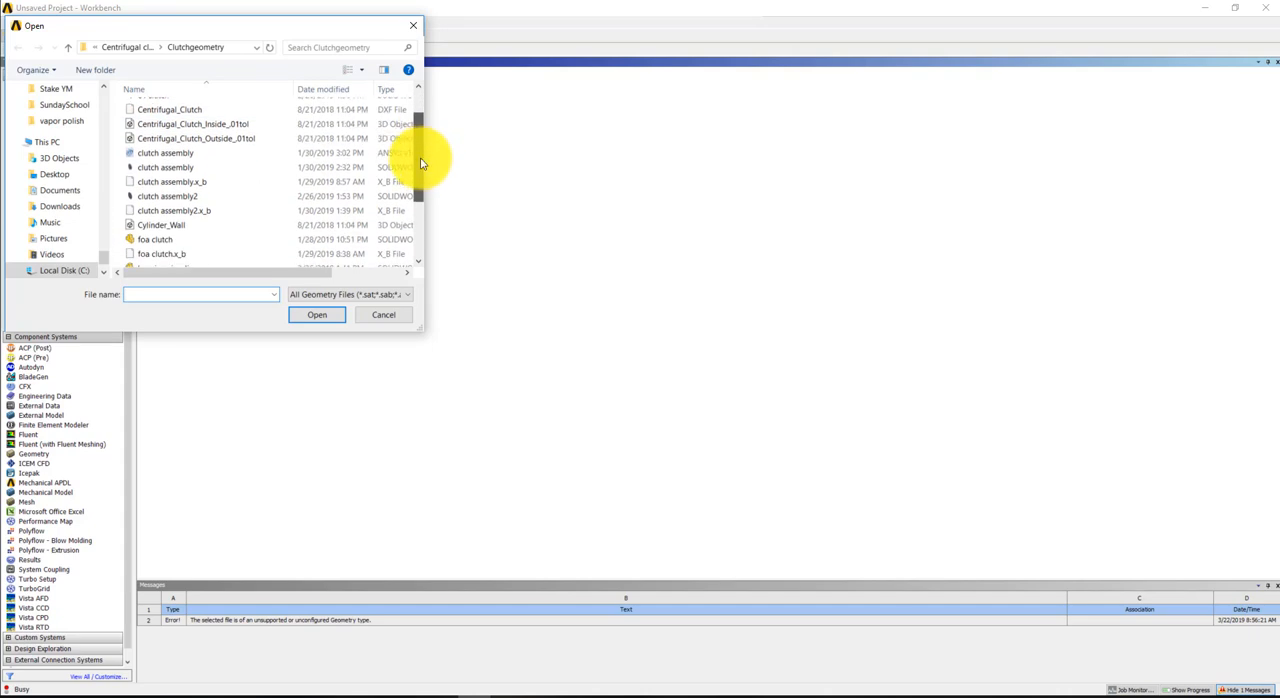
pyautogui.click(173, 216)
pyautogui.click(321, 318)
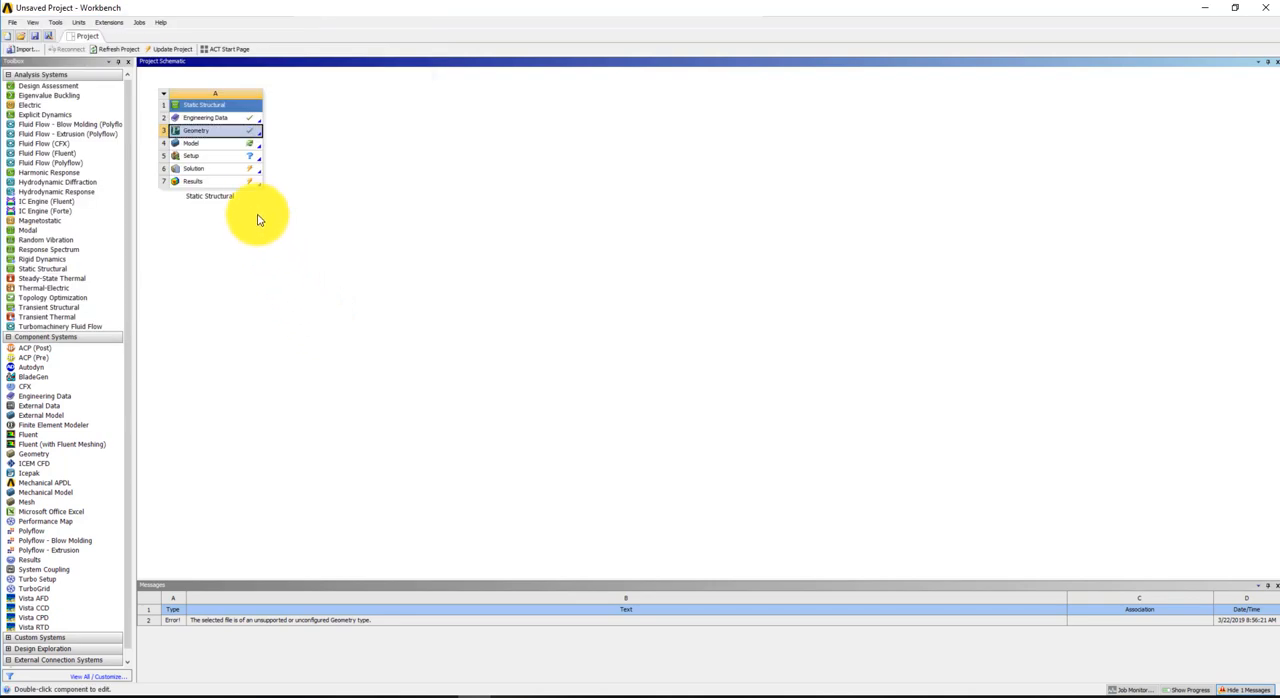
pyautogui.rightClick(207, 135)
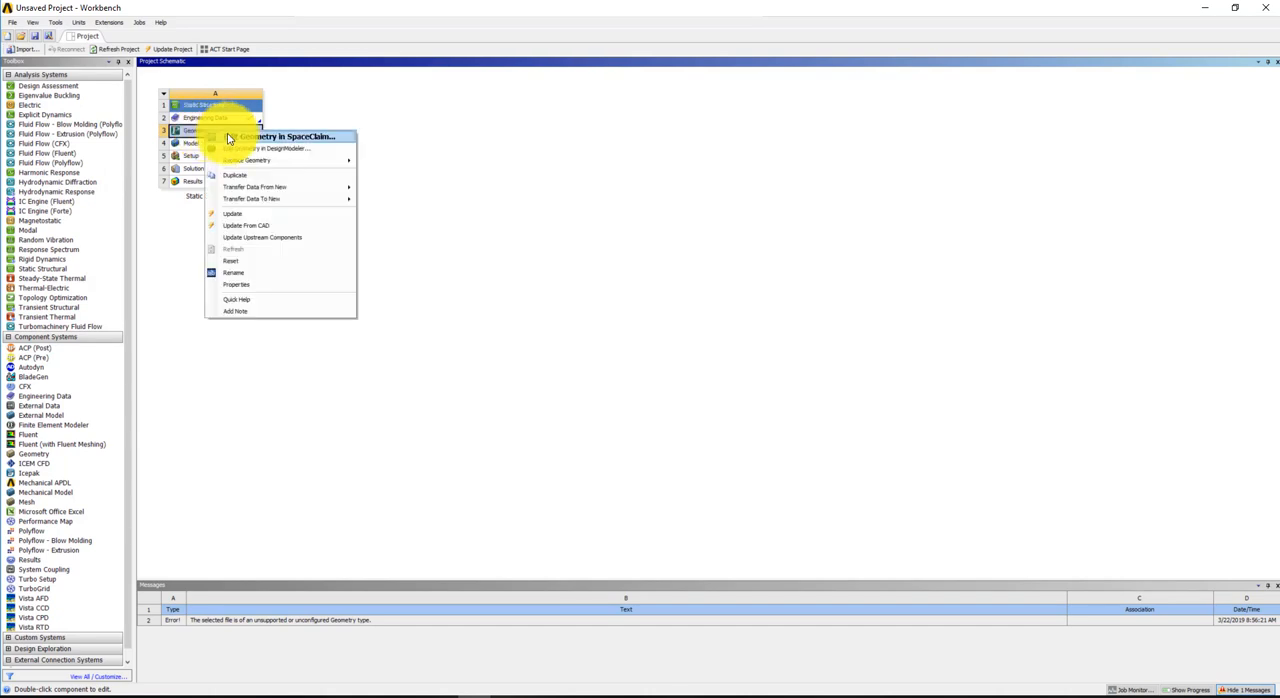
pyautogui.click(229, 138)
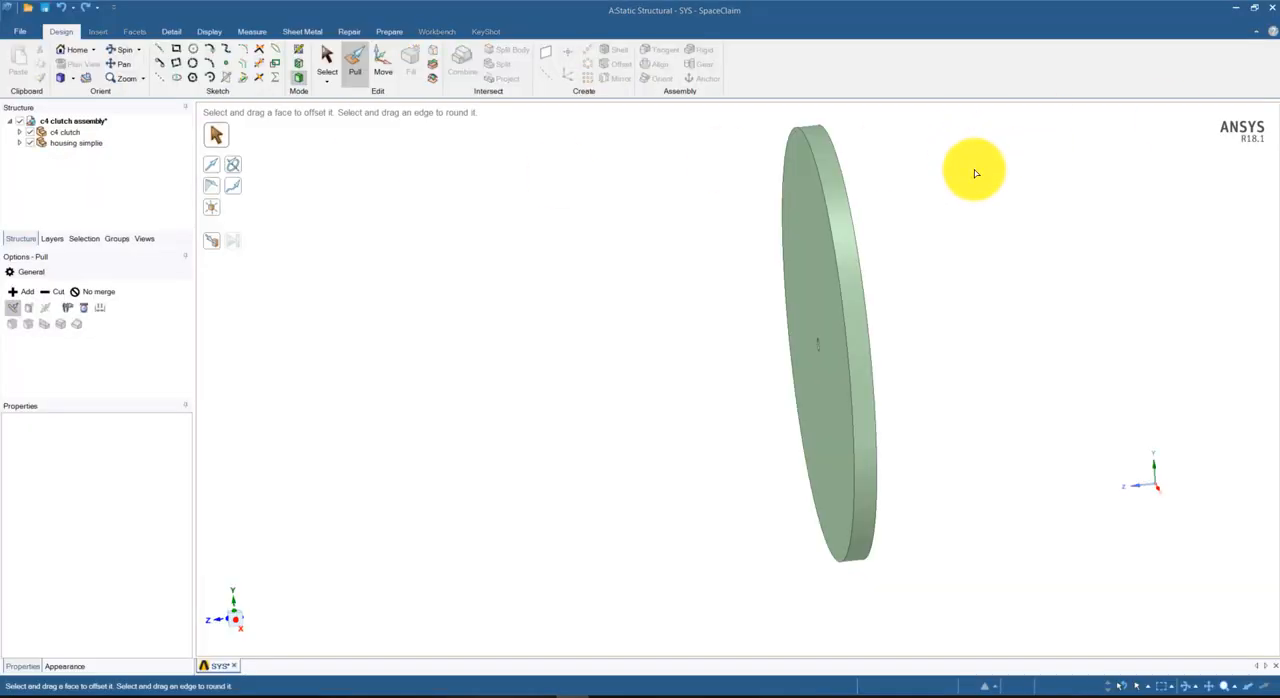
# Examine the clutch side and the closed back of the housing in the imported assembly
pyautogui.moveTo(940, 263)
pyautogui.mouseDown(button='middle')
pyautogui.moveTo(841, 346)
pyautogui.moveTo(954, 331)
pyautogui.mouseUp(button='middle')
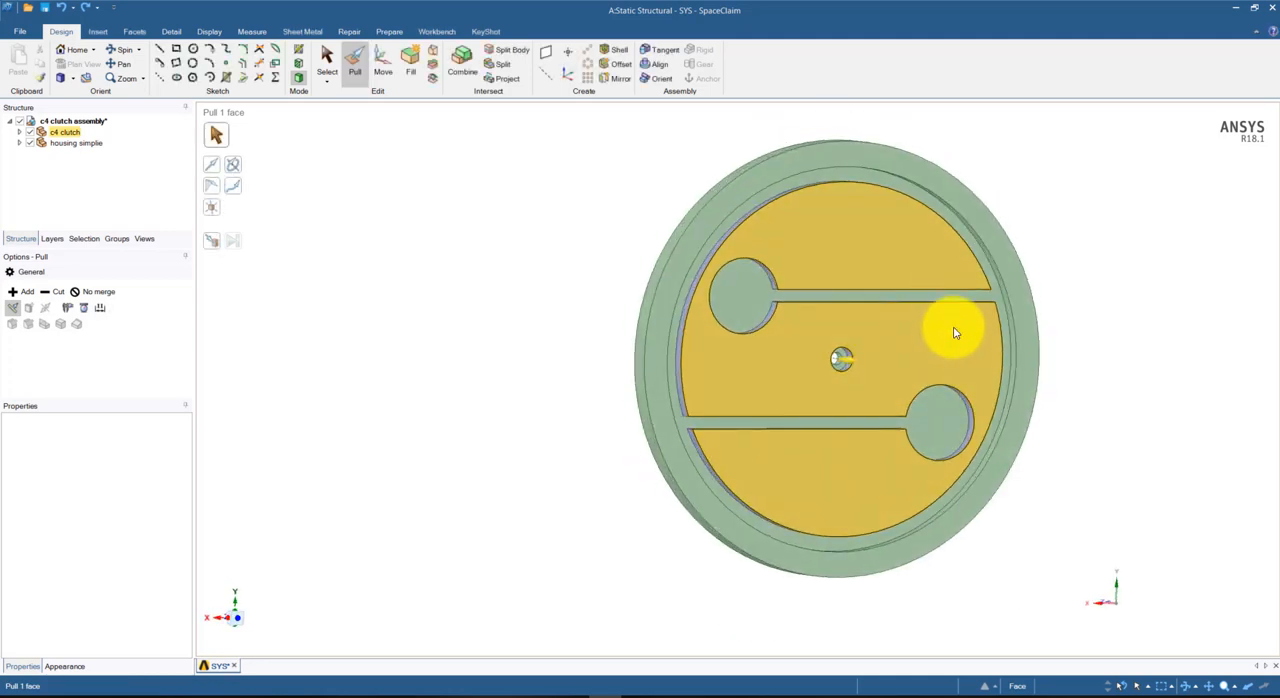
pyautogui.click(531, 286)
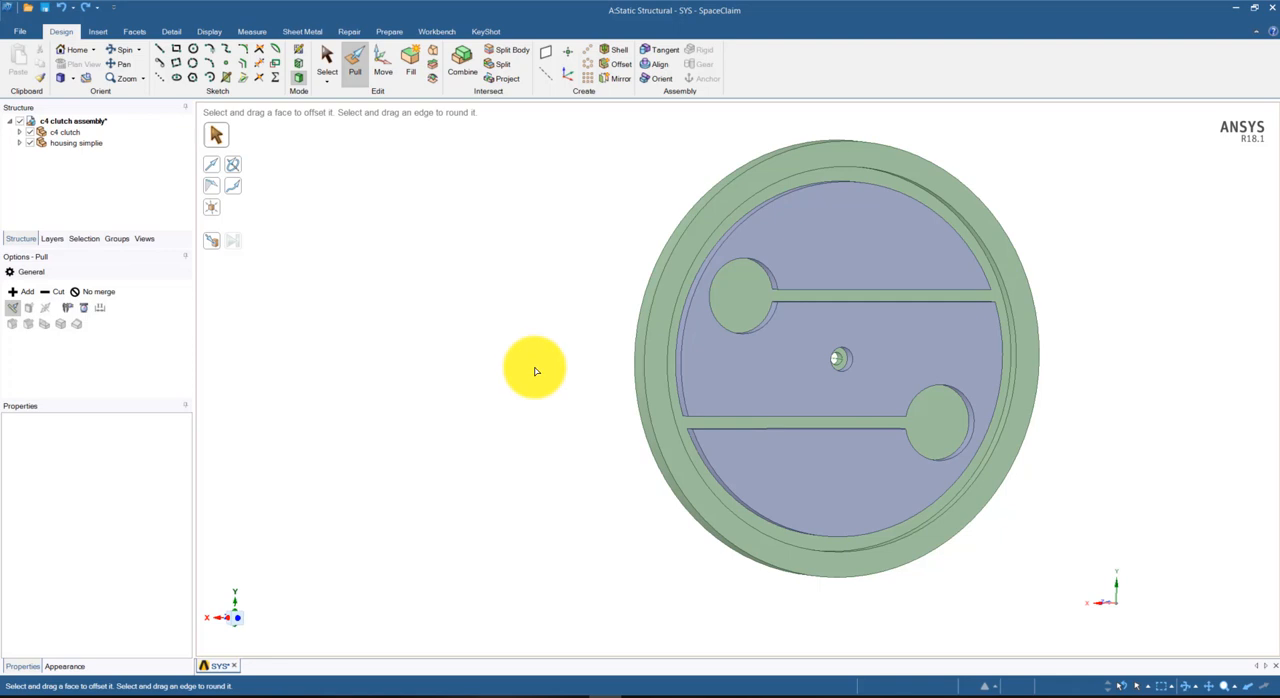
pyautogui.moveTo(535, 371)
pyautogui.mouseDown(button='middle')
pyautogui.moveTo(583, 334)
pyautogui.moveTo(563, 340)
pyautogui.mouseUp(button='middle')
pyautogui.click(763, 220)
pyautogui.click(506, 374)
pyautogui.moveTo(506, 374); pyautogui.dragTo(860, 420, button='middle')
pyautogui.click(873, 427)
pyautogui.click(1077, 614)
pyautogui.moveTo(1077, 614); pyautogui.dragTo(946, 449, button='middle')
pyautogui.click(931, 410)
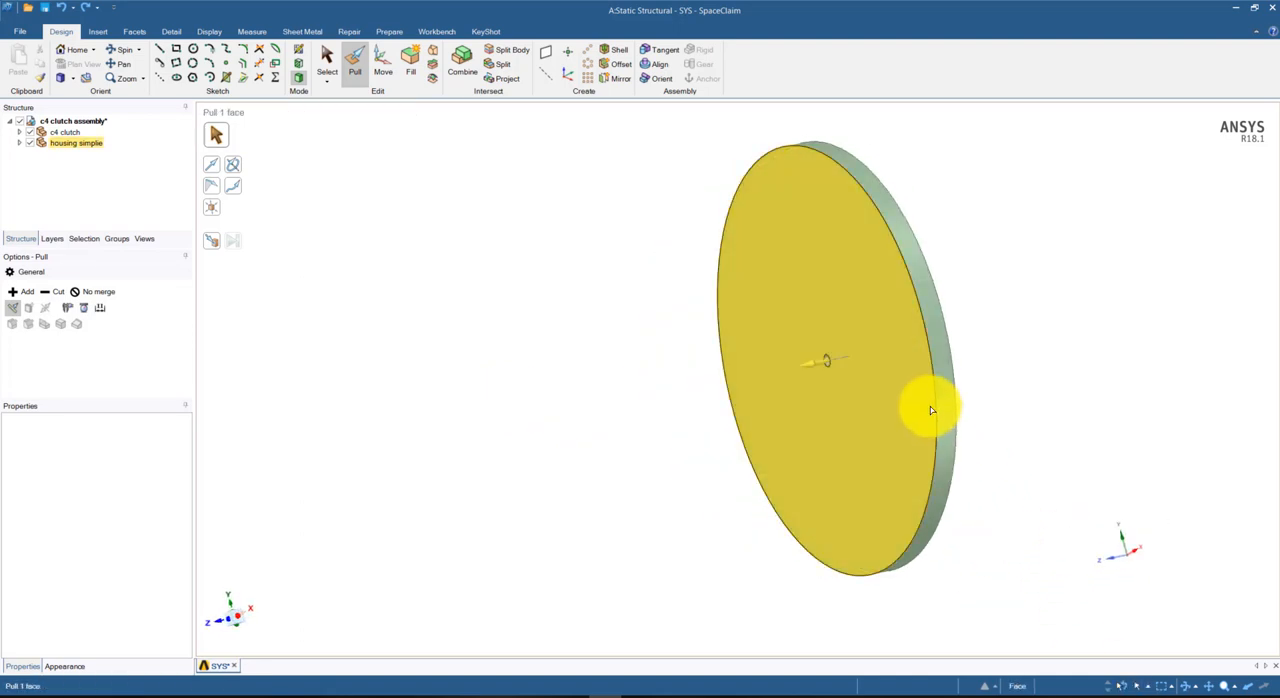
pyautogui.click(700, 323)
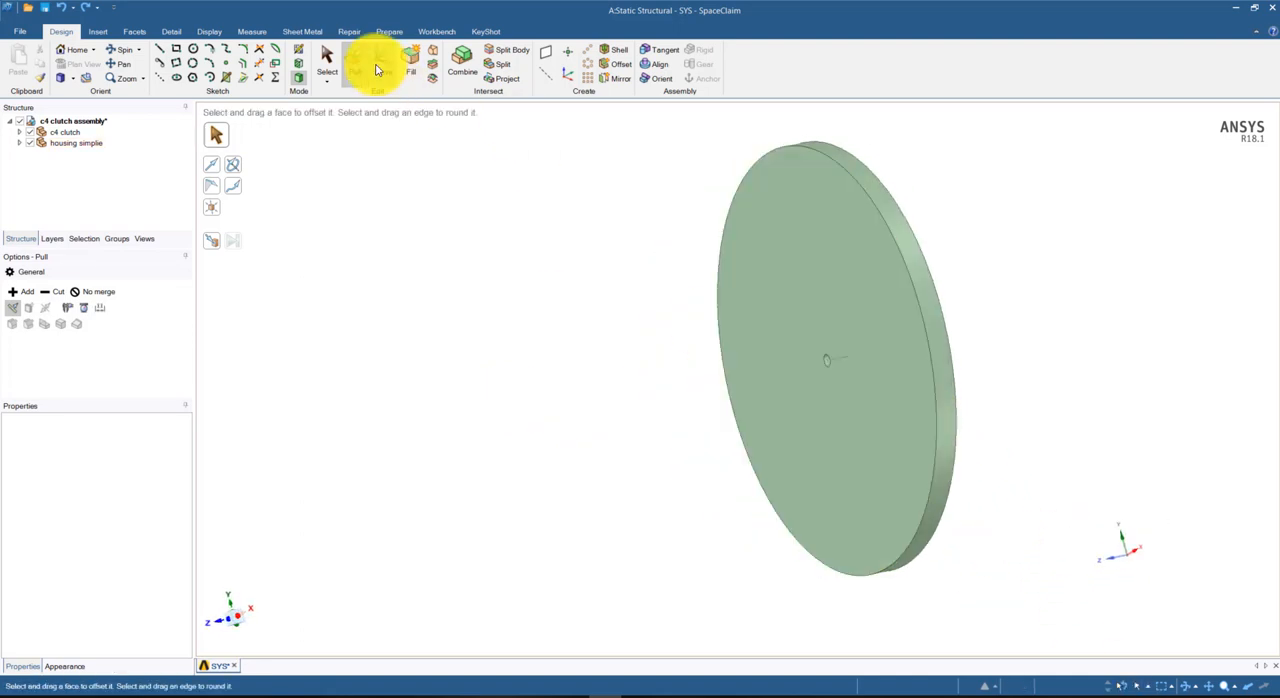
# Pull the housing's flat back face inward by 2.5 mm
pyautogui.click(834, 441)
pyautogui.moveTo(888, 475); pyautogui.dragTo(899, 479)
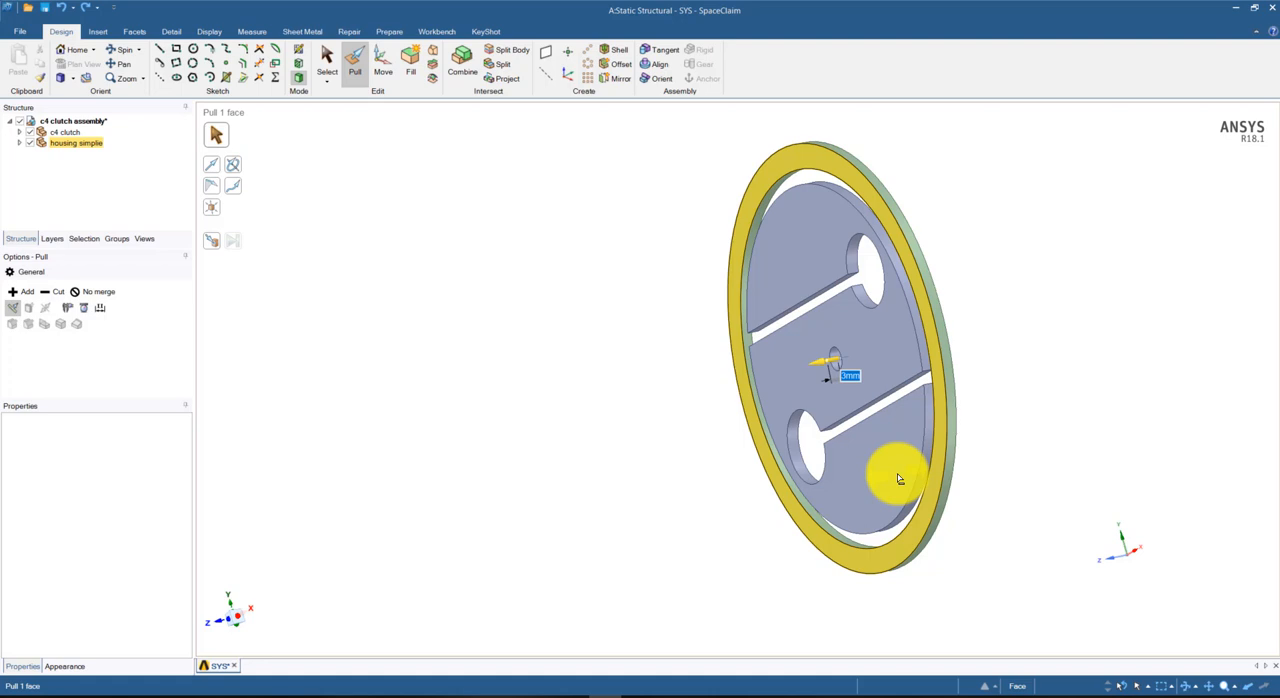
pyautogui.write('2.5')
pyautogui.press('Return')
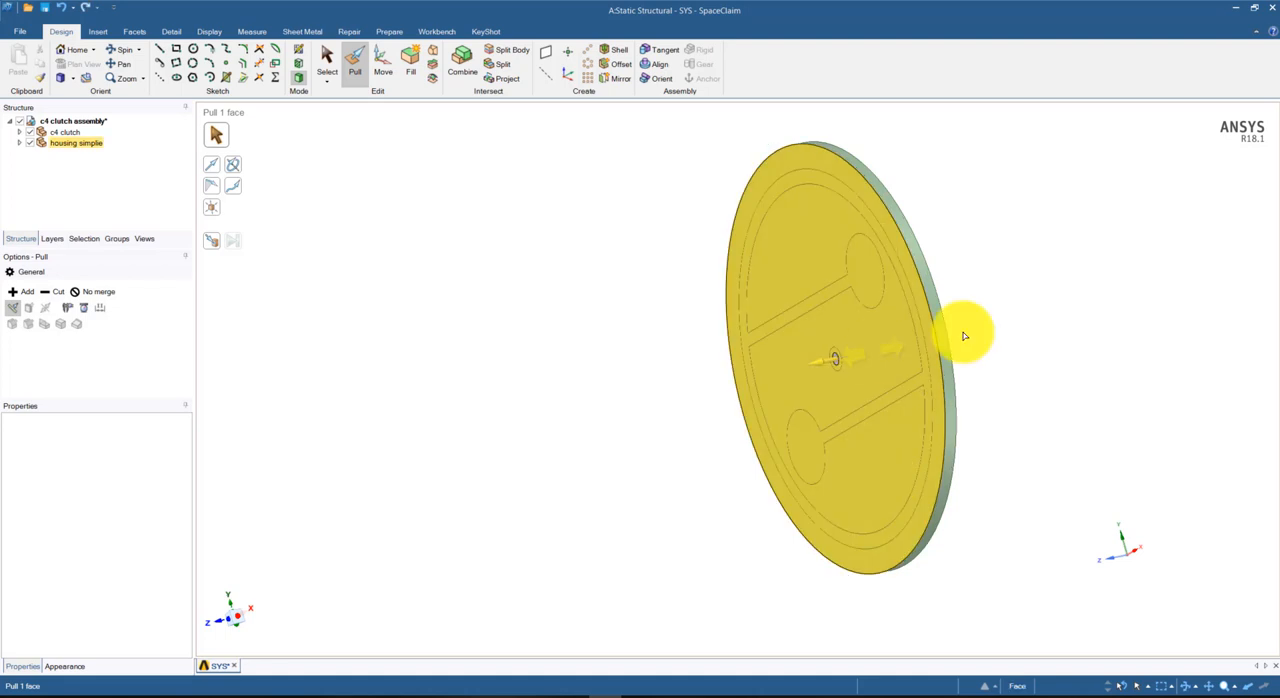
# Pull the housing's flat back face further inward to remove the remaining back wall, leaving only the outer ring
pyautogui.moveTo(1014, 386); pyautogui.dragTo(920, 423, button='middle')
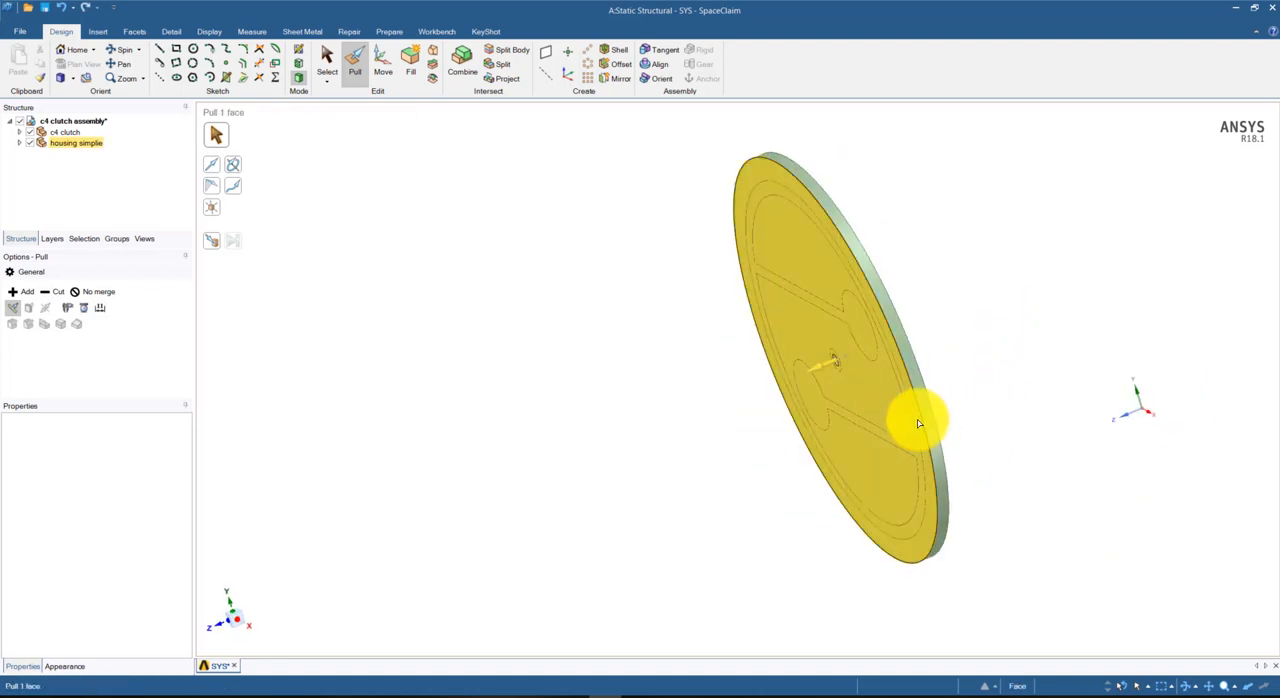
pyautogui.click(922, 424)
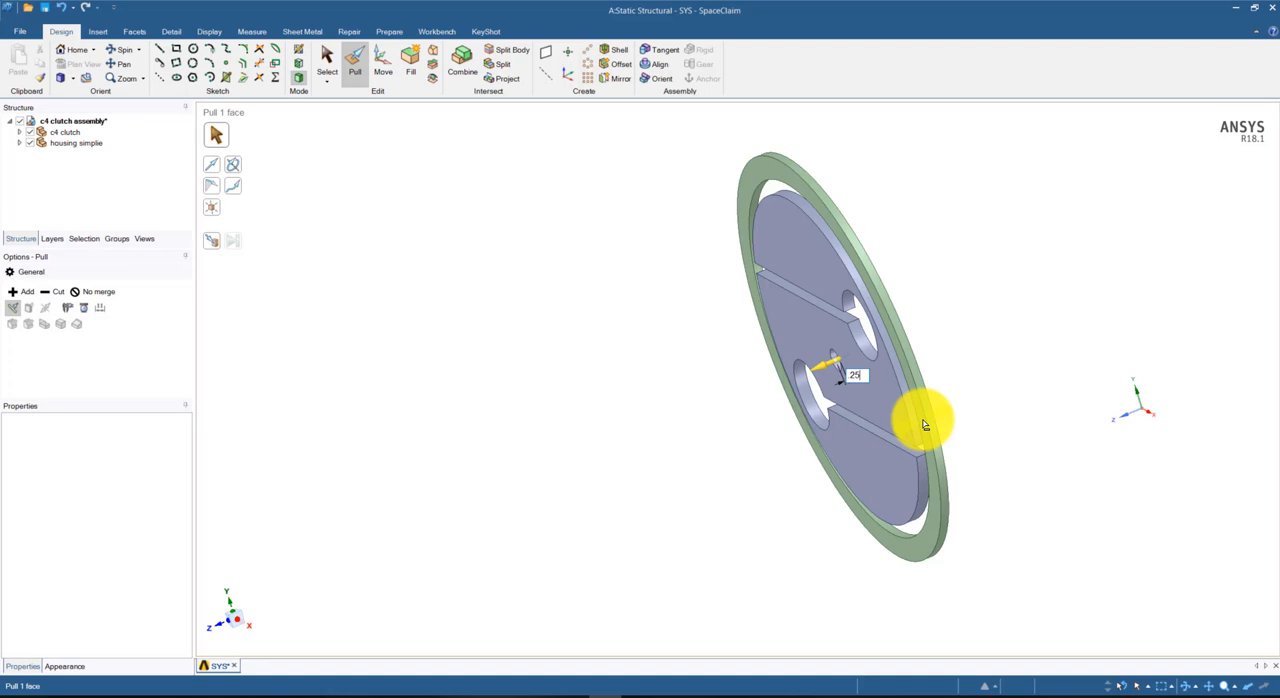
pyautogui.click(924, 424)
pyautogui.click(931, 280)
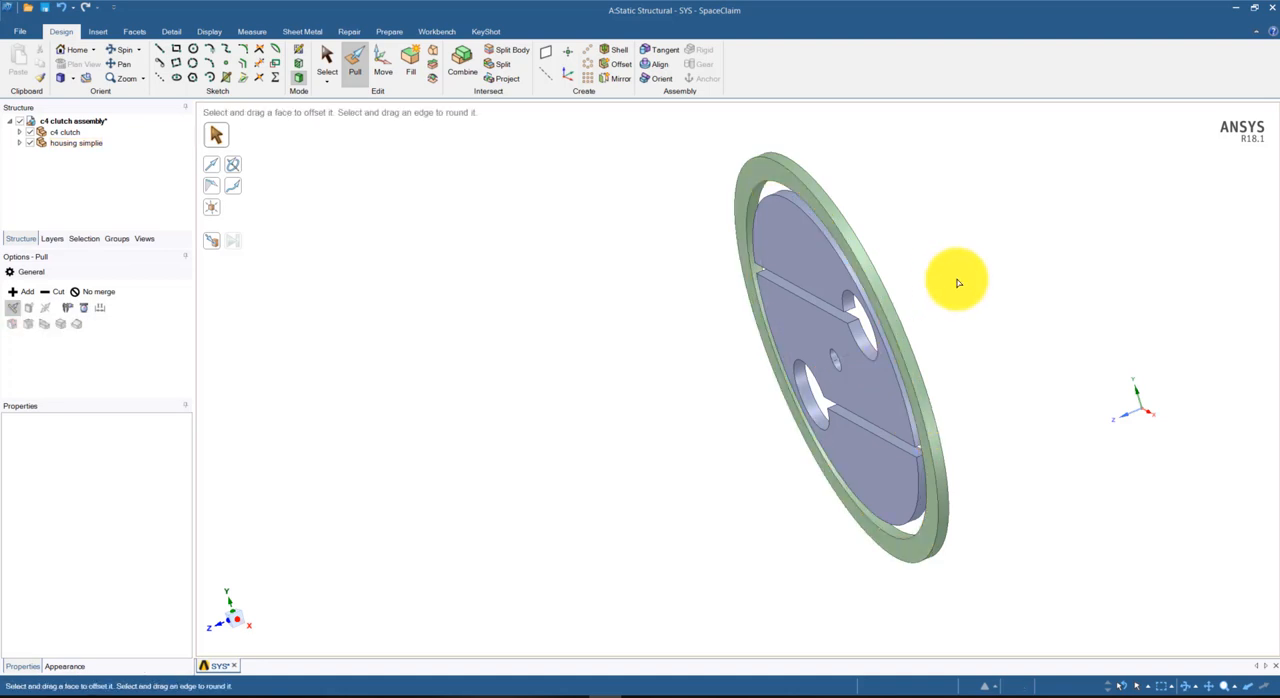
# Try to pull the flat face of the housing ring by 1 mm
pyautogui.moveTo(980, 300); pyautogui.dragTo(980, 335, button='middle')
pyautogui.click(780, 196)
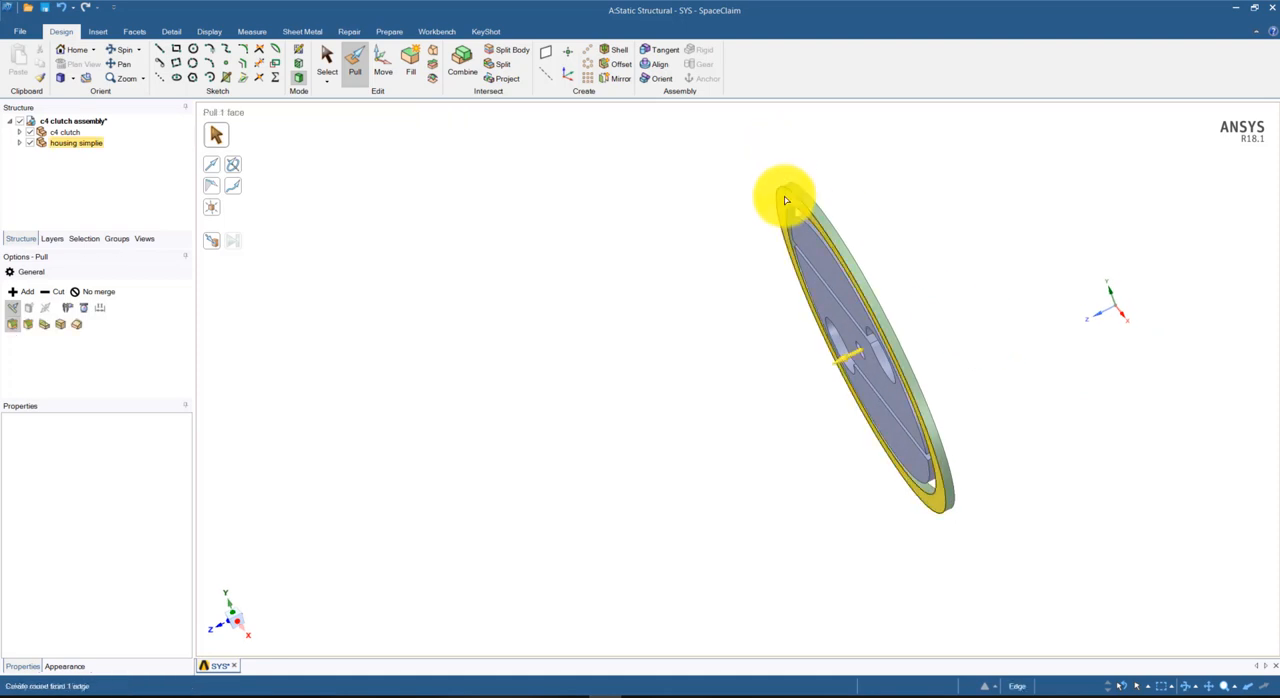
pyautogui.moveTo(786, 199)
pyautogui.mouseDown()
pyautogui.moveTo(823, 208)
pyautogui.moveTo(784, 199)
pyautogui.mouseUp()
pyautogui.click(777, 191)
pyautogui.click(786, 199)
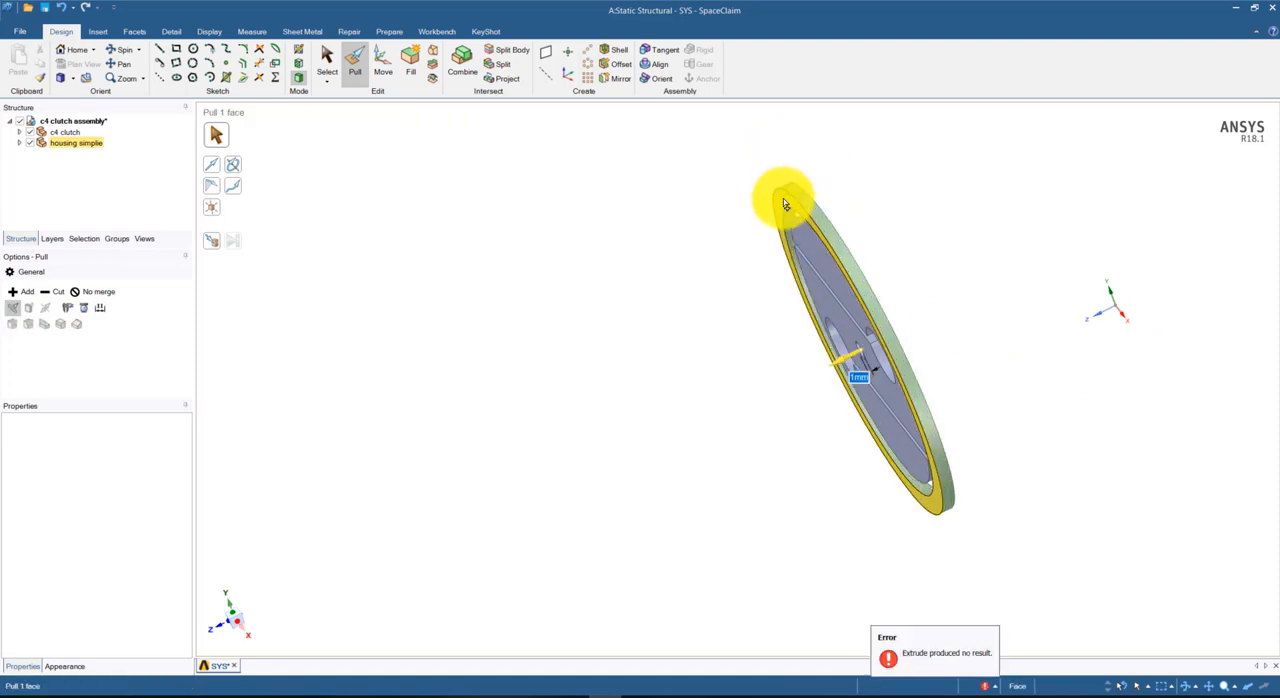
pyautogui.press('Escape')
# Reduce the housing ring's outer diameter by pulling its outer cylindrical face inward, leaving a thin ring around the clutch
pyautogui.moveTo(783, 201)
pyautogui.mouseDown(button='middle')
pyautogui.moveTo(914, 191)
pyautogui.moveTo(825, 208)
pyautogui.moveTo(860, 309)
pyautogui.moveTo(800, 189)
pyautogui.mouseUp(button='middle')
pyautogui.click(795, 193)
pyautogui.moveTo(703, 180); pyautogui.dragTo(746, 180, button='middle')
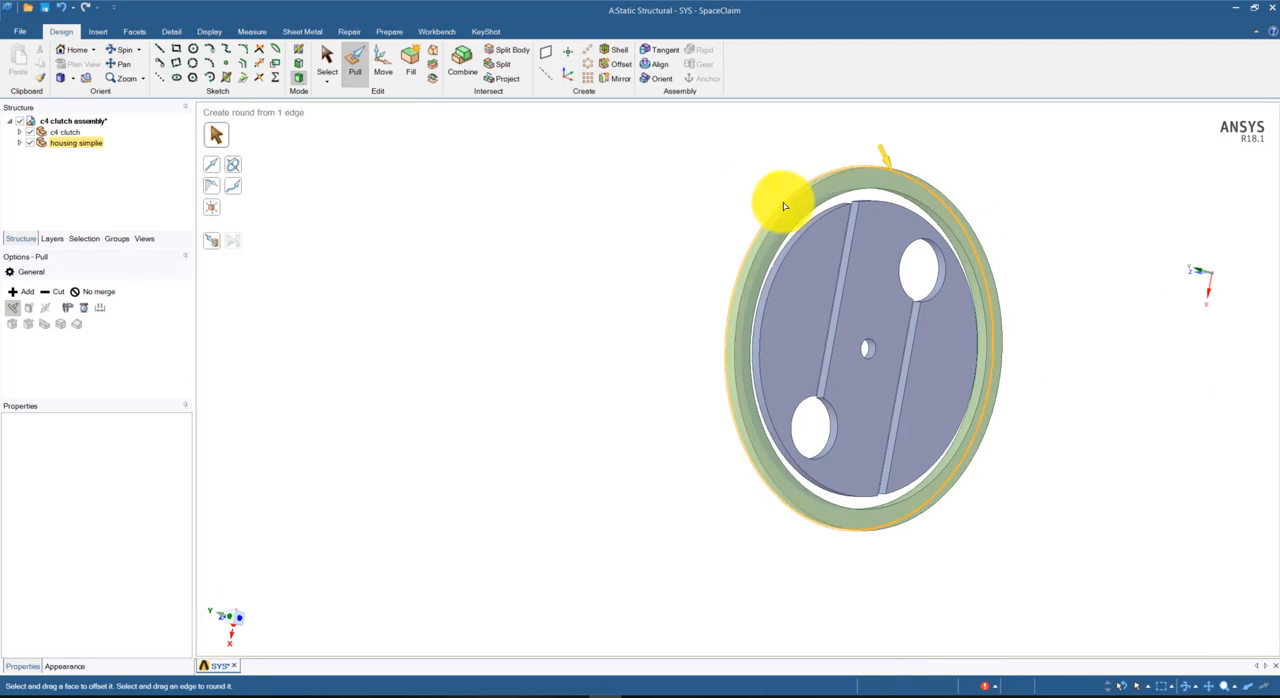
pyautogui.moveTo(785, 208); pyautogui.dragTo(794, 223)
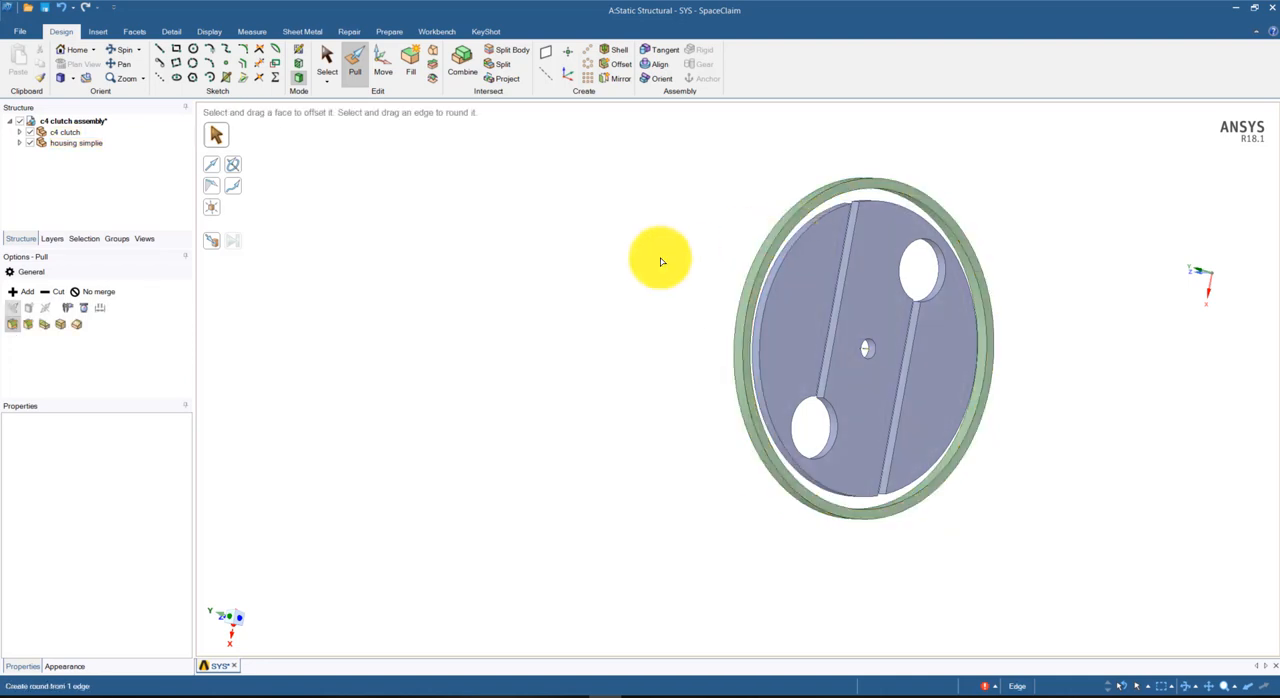
pyautogui.moveTo(626, 277)
pyautogui.mouseDown(button='middle')
pyautogui.moveTo(561, 150)
pyautogui.moveTo(514, 300)
pyautogui.moveTo(580, 294)
pyautogui.moveTo(640, 262)
pyautogui.mouseUp(button='middle')
pyautogui.click(786, 206)
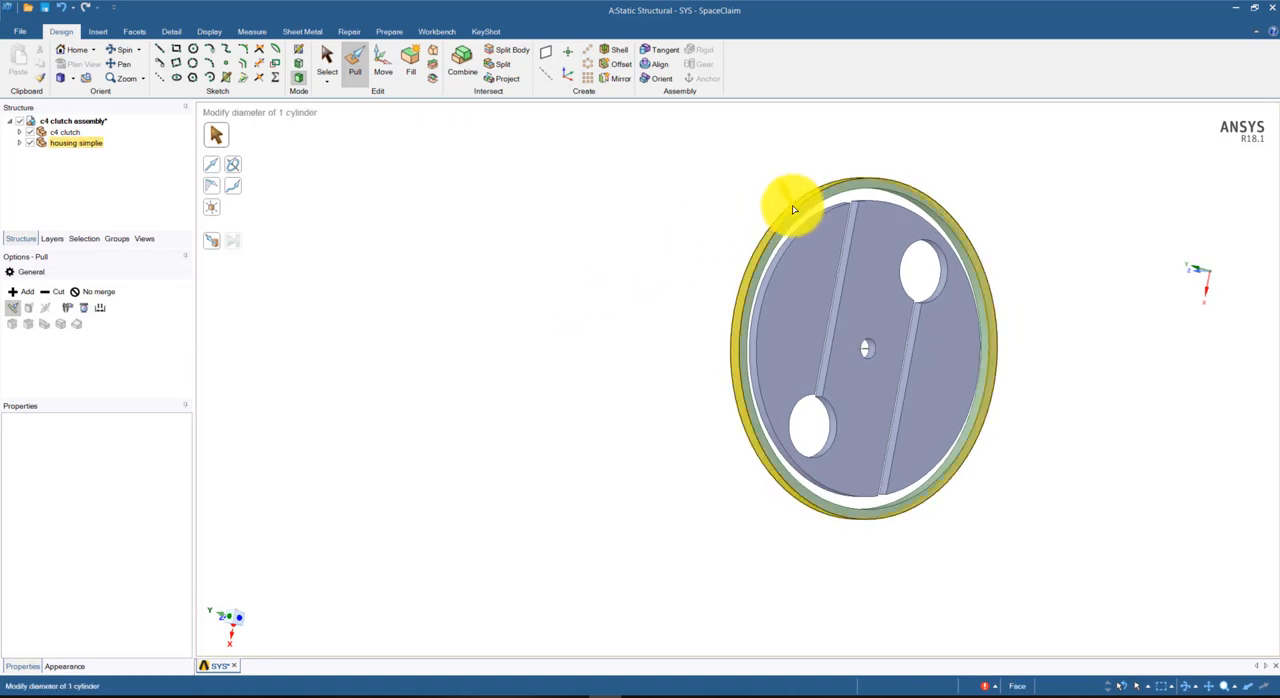
pyautogui.moveTo(800, 214); pyautogui.dragTo(794, 216)
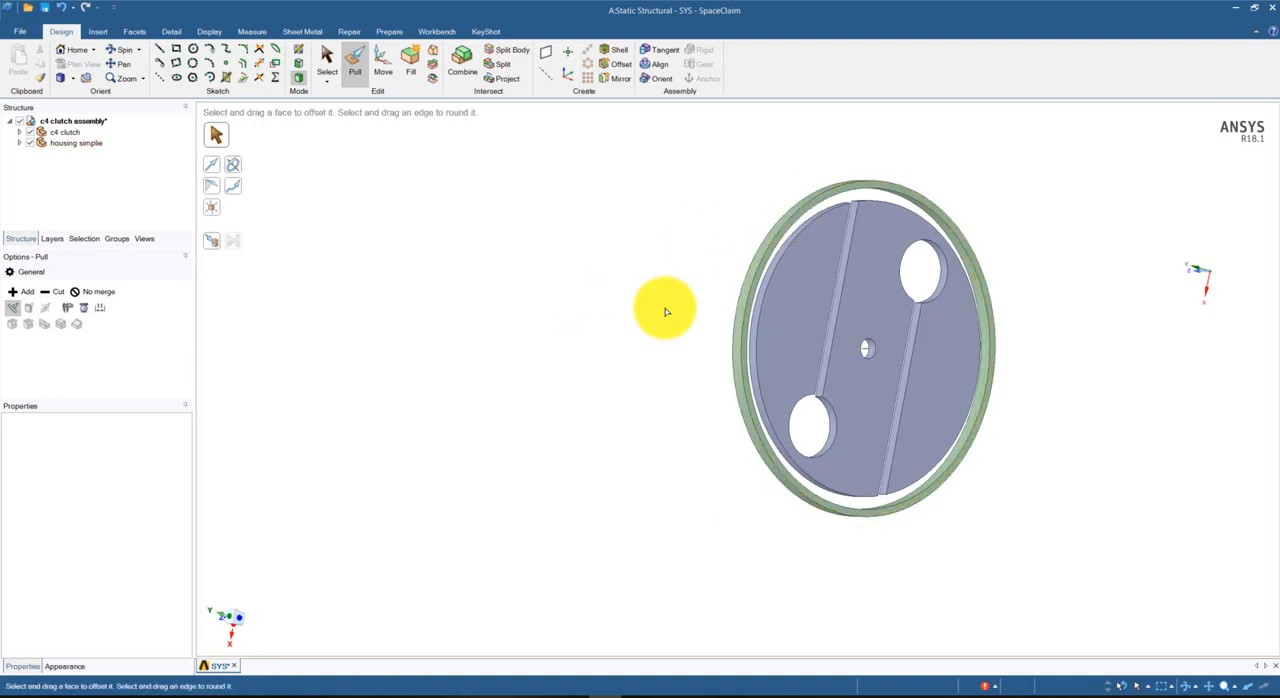
pyautogui.moveTo(634, 423)
pyautogui.mouseDown(button='middle')
pyautogui.moveTo(420, 451)
pyautogui.moveTo(560, 527)
pyautogui.moveTo(589, 460)
pyautogui.moveTo(586, 420)
pyautogui.mouseUp(button='middle')
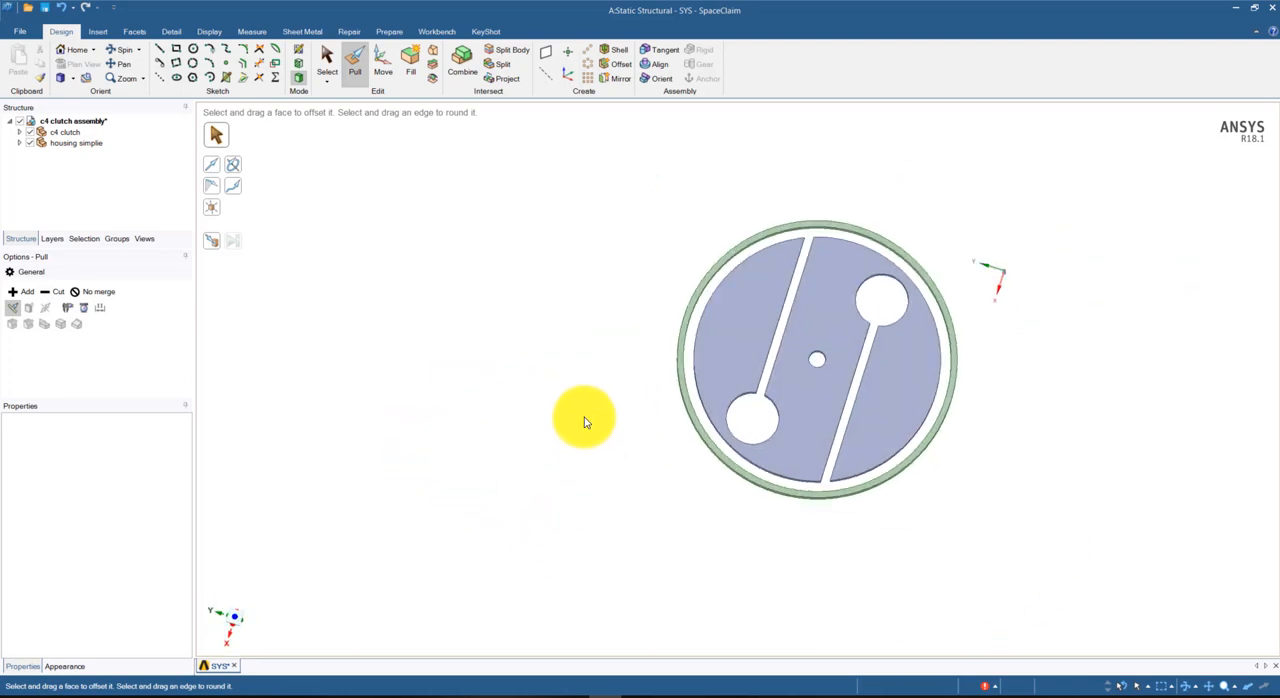
pyautogui.moveTo(708, 509)
pyautogui.mouseDown(button='middle')
pyautogui.moveTo(680, 586)
pyautogui.moveTo(763, 500)
pyautogui.moveTo(826, 517)
pyautogui.moveTo(731, 543)
pyautogui.moveTo(791, 611)
pyautogui.moveTo(949, 460)
pyautogui.moveTo(791, 460)
pyautogui.moveTo(745, 477)
pyautogui.mouseUp(button='middle')
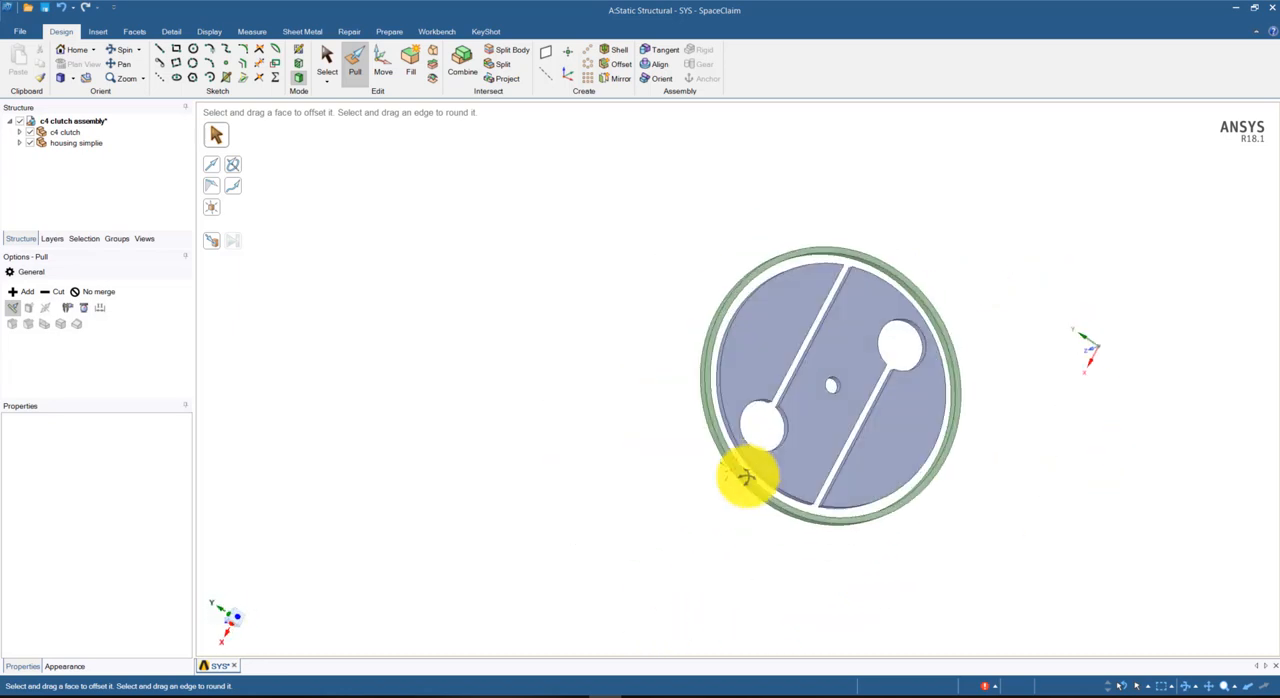
pyautogui.click(746, 476)
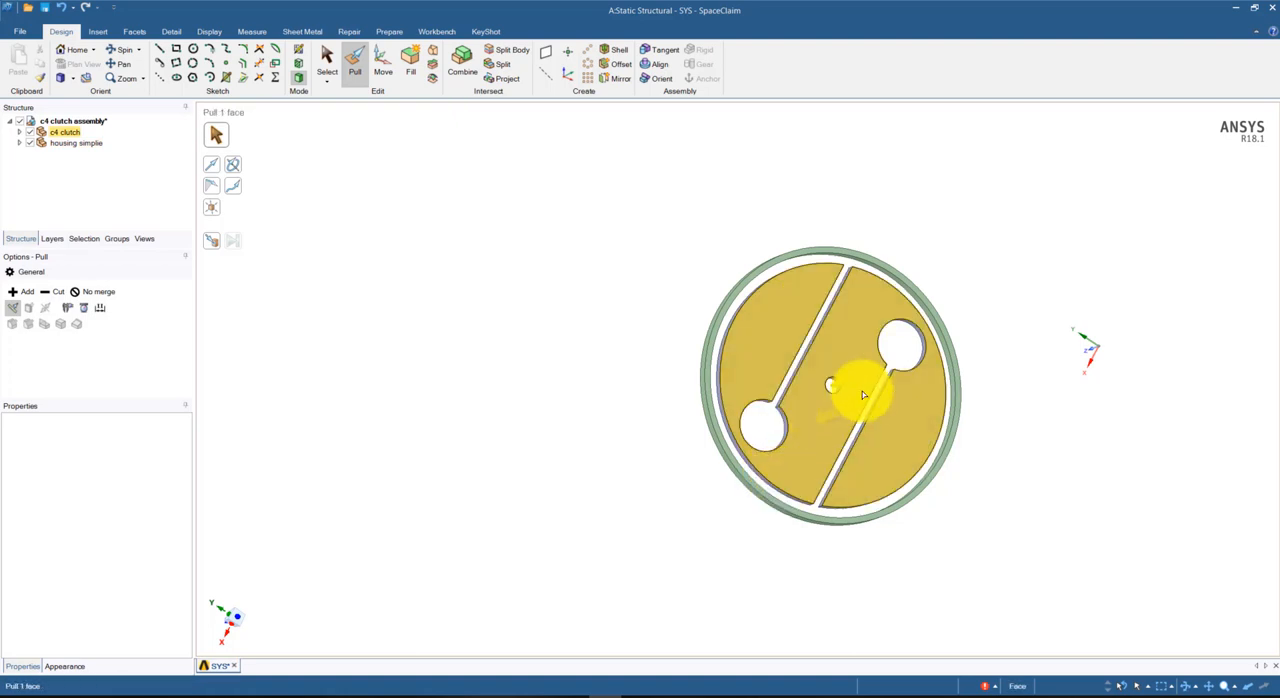
pyautogui.click(943, 262)
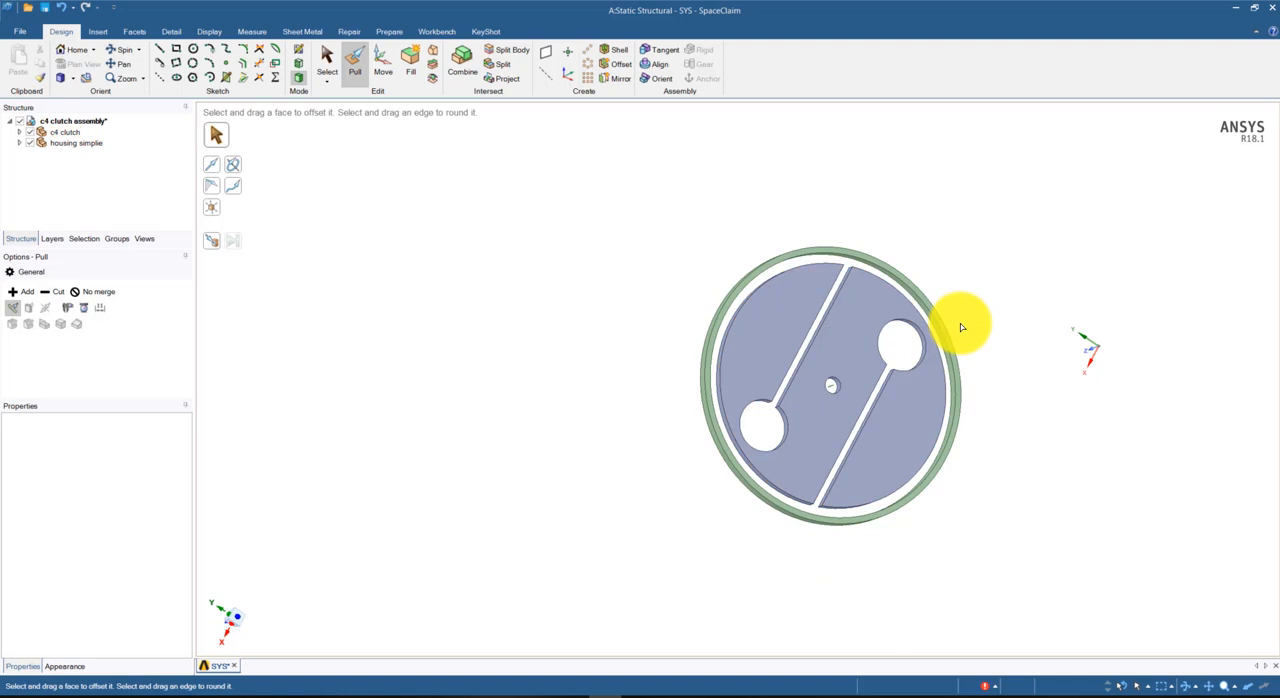
pyautogui.click(855, 425)
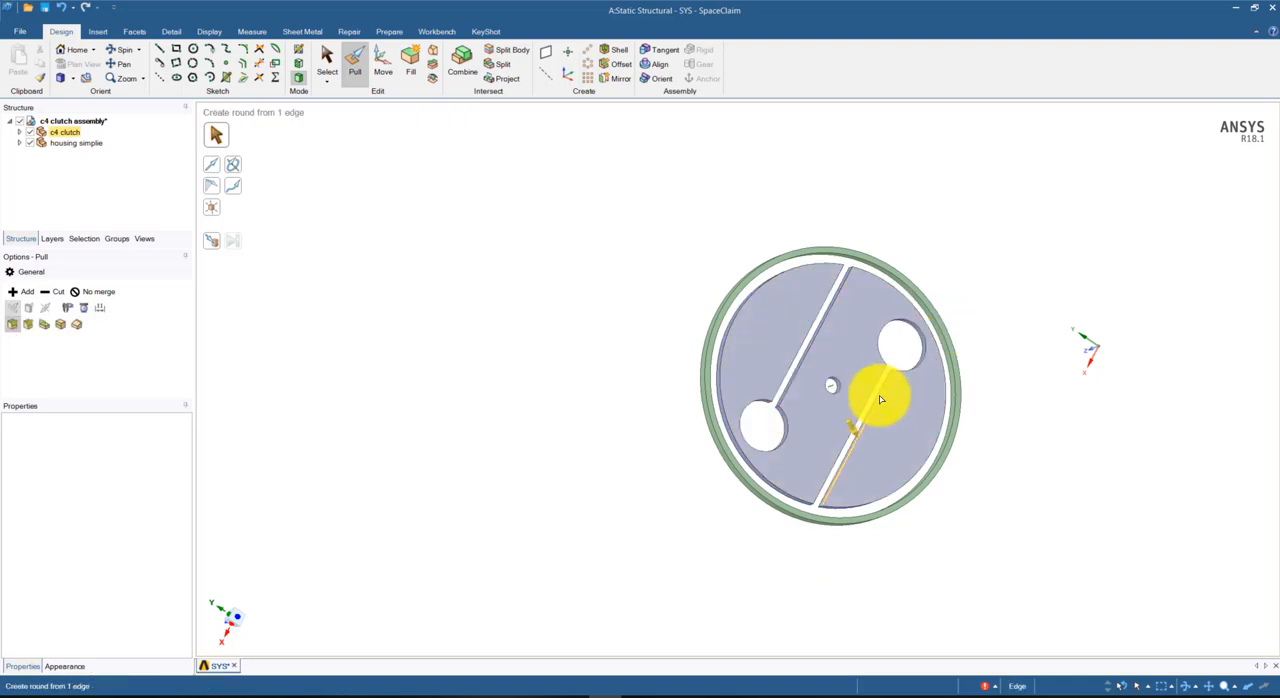
pyautogui.click(1061, 373)
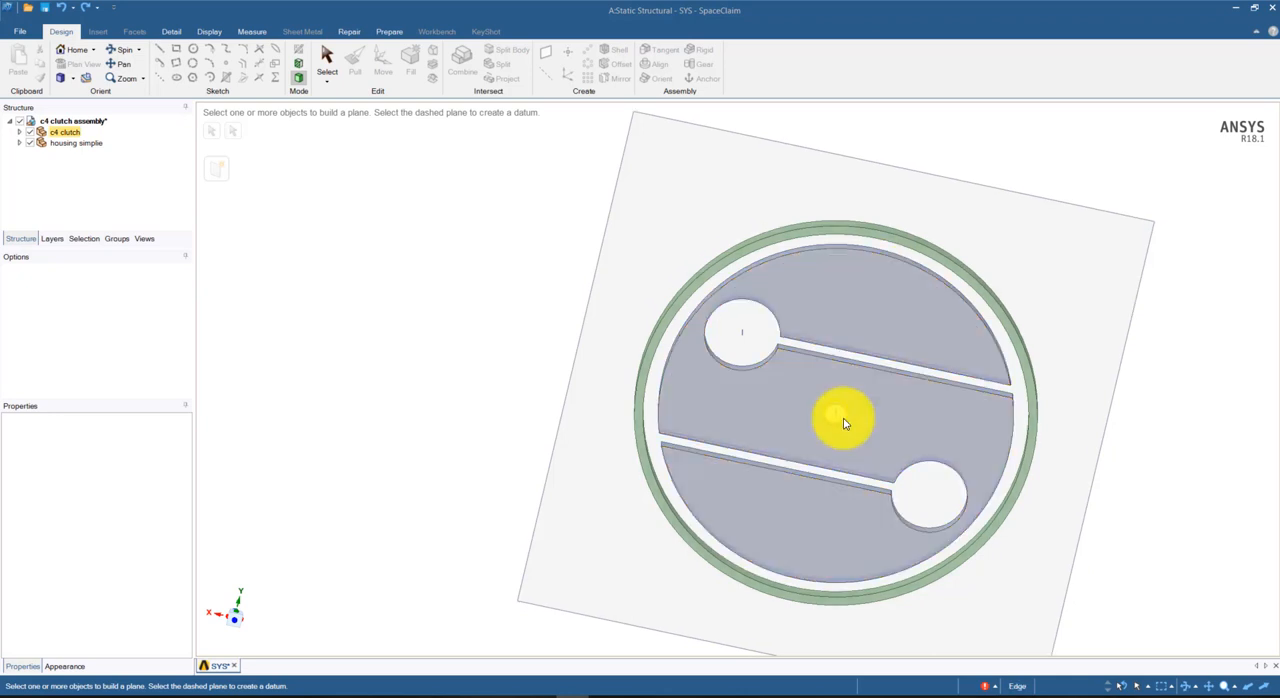
pyautogui.click(733, 374)
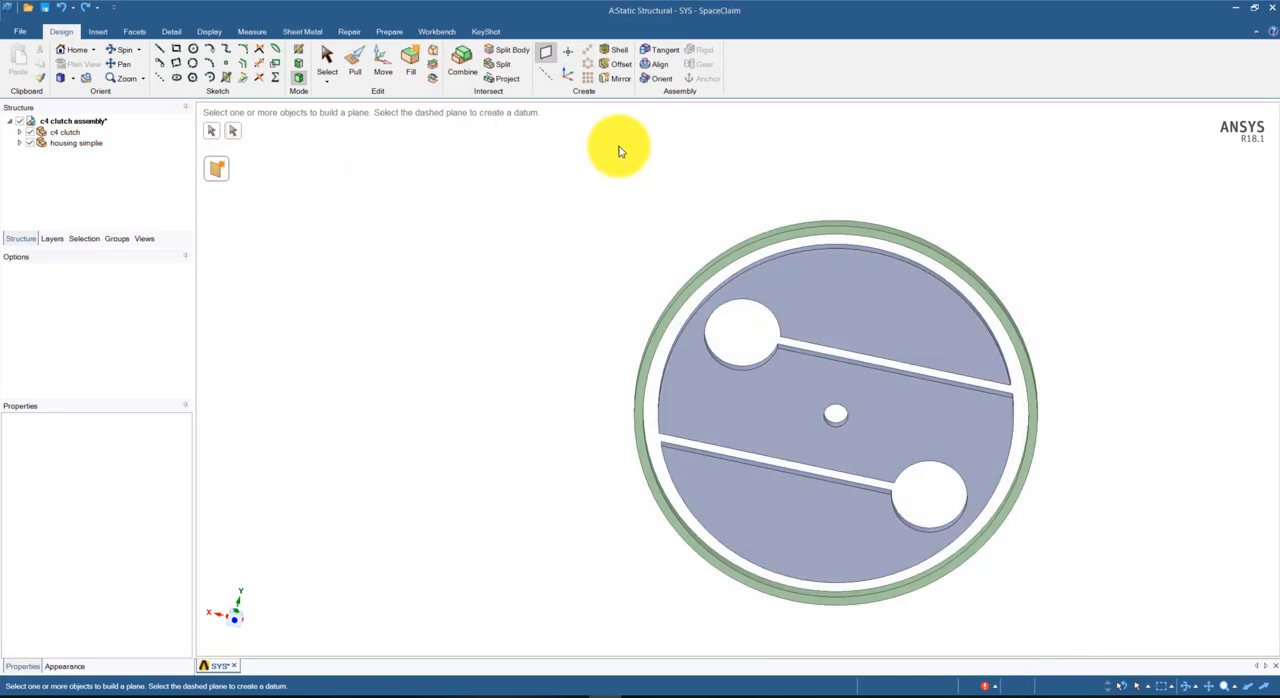
# Create an axis through the clutch's central hole and a datum plane through that hole, perpendicular to the two slots
pyautogui.click(545, 52)
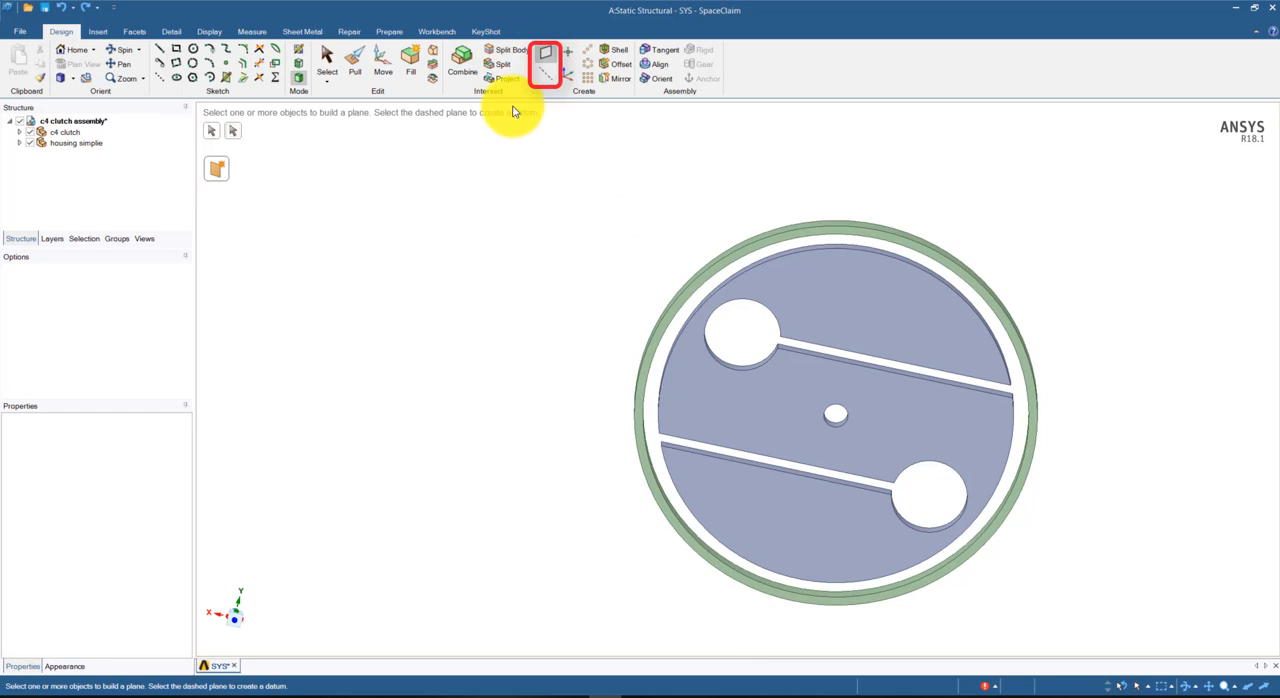
pyautogui.click(545, 77)
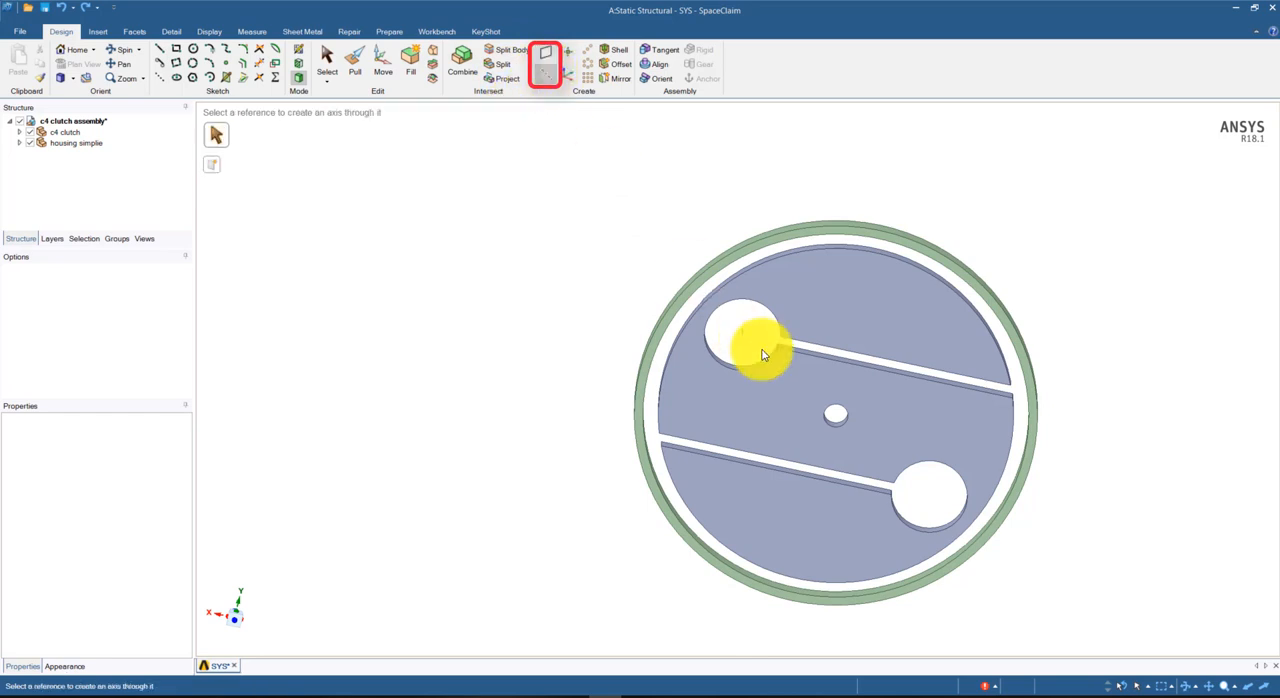
pyautogui.click(837, 428)
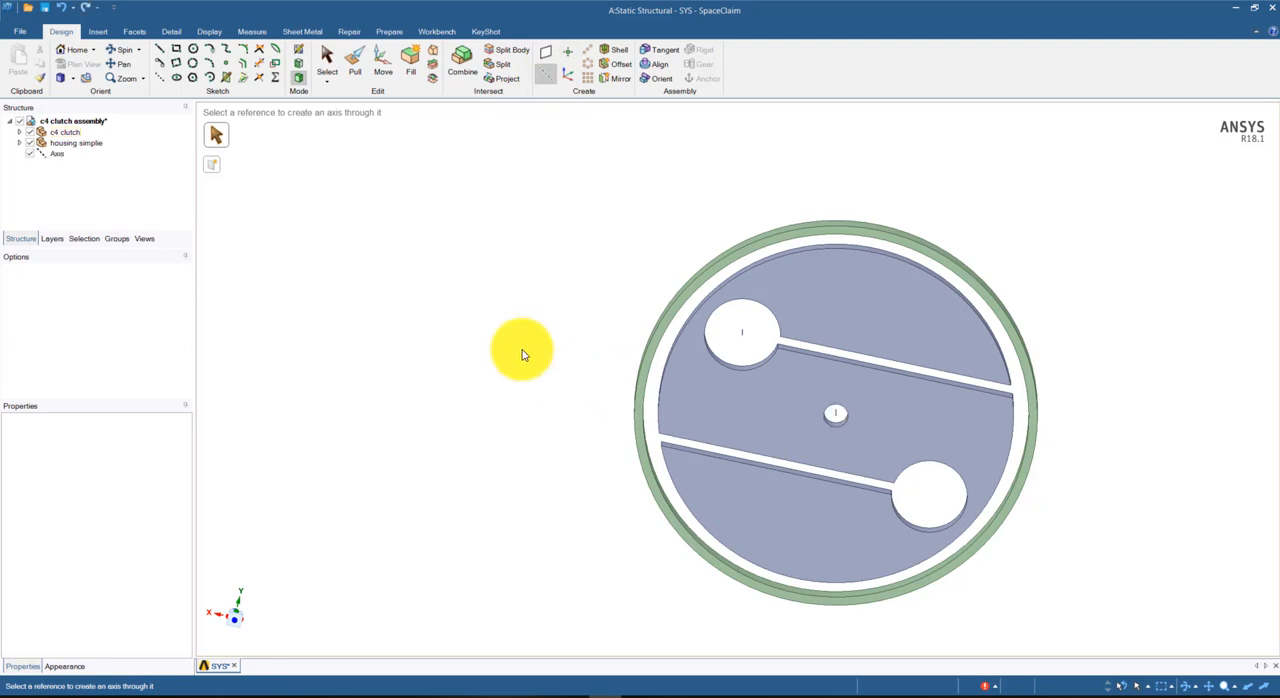
pyautogui.click(547, 53)
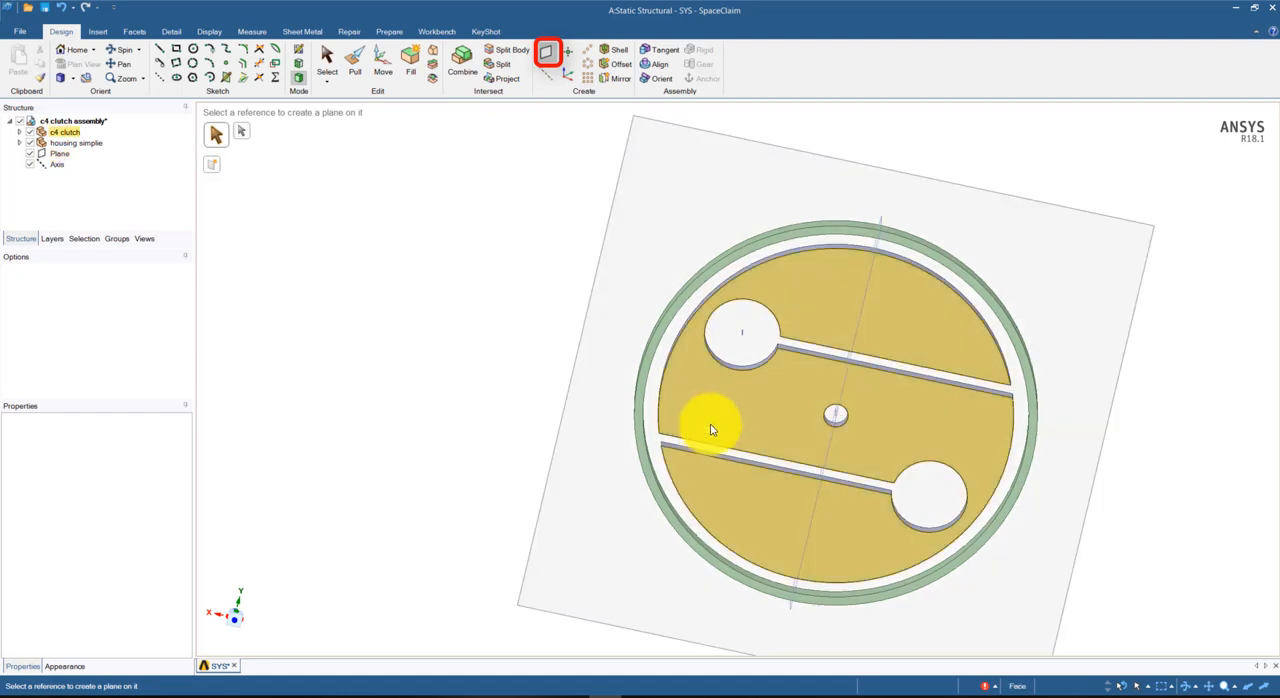
# Build a datum plane parallel to the slots, between the upper slot and the central hole, from multiple reference features
pyautogui.click(216, 167)
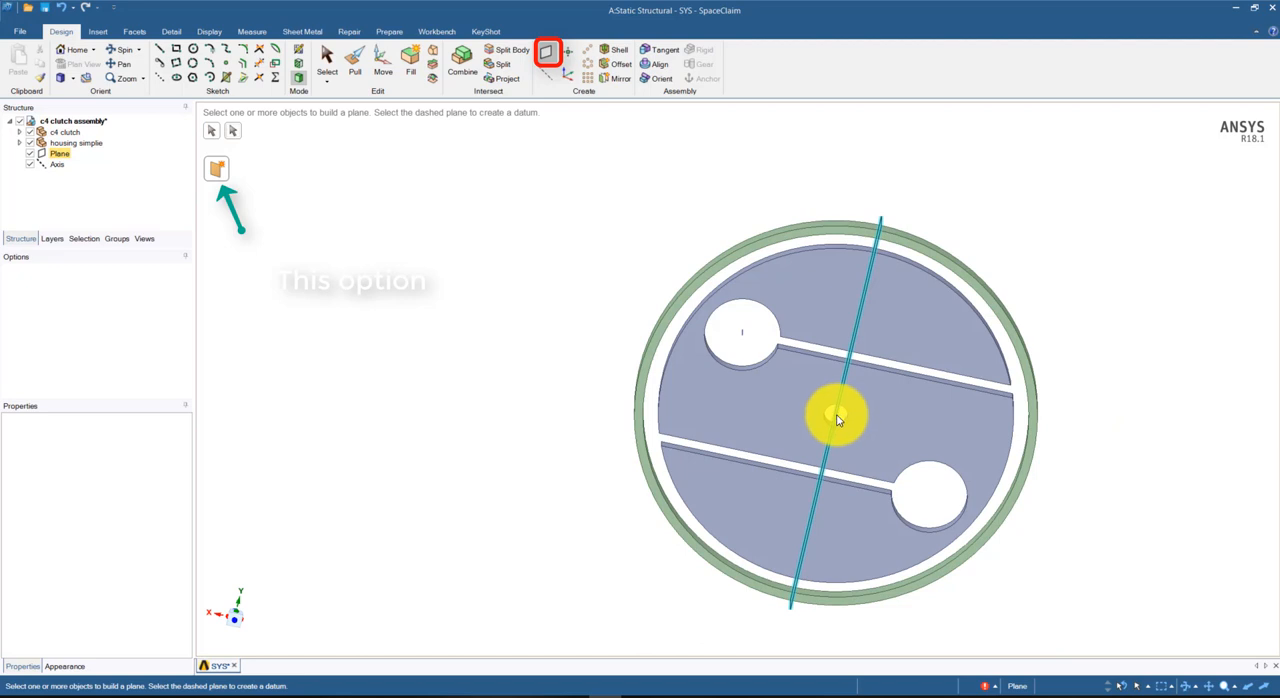
pyautogui.click(838, 418)
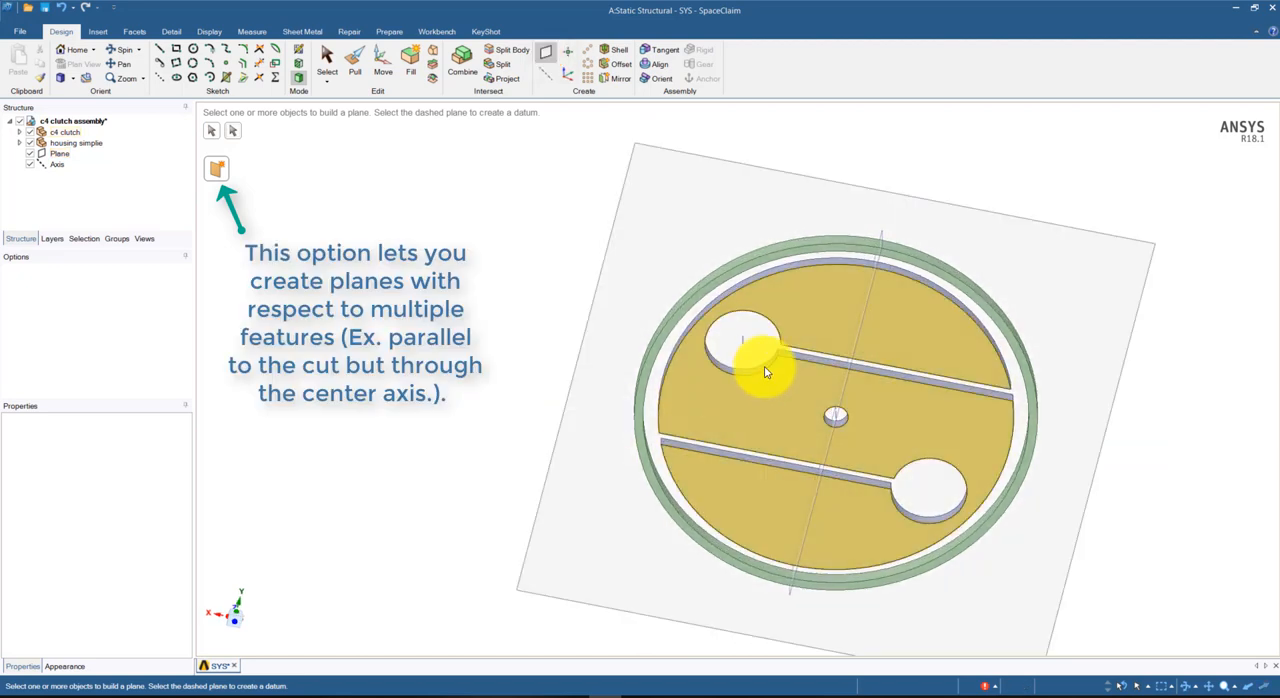
pyautogui.click(808, 363)
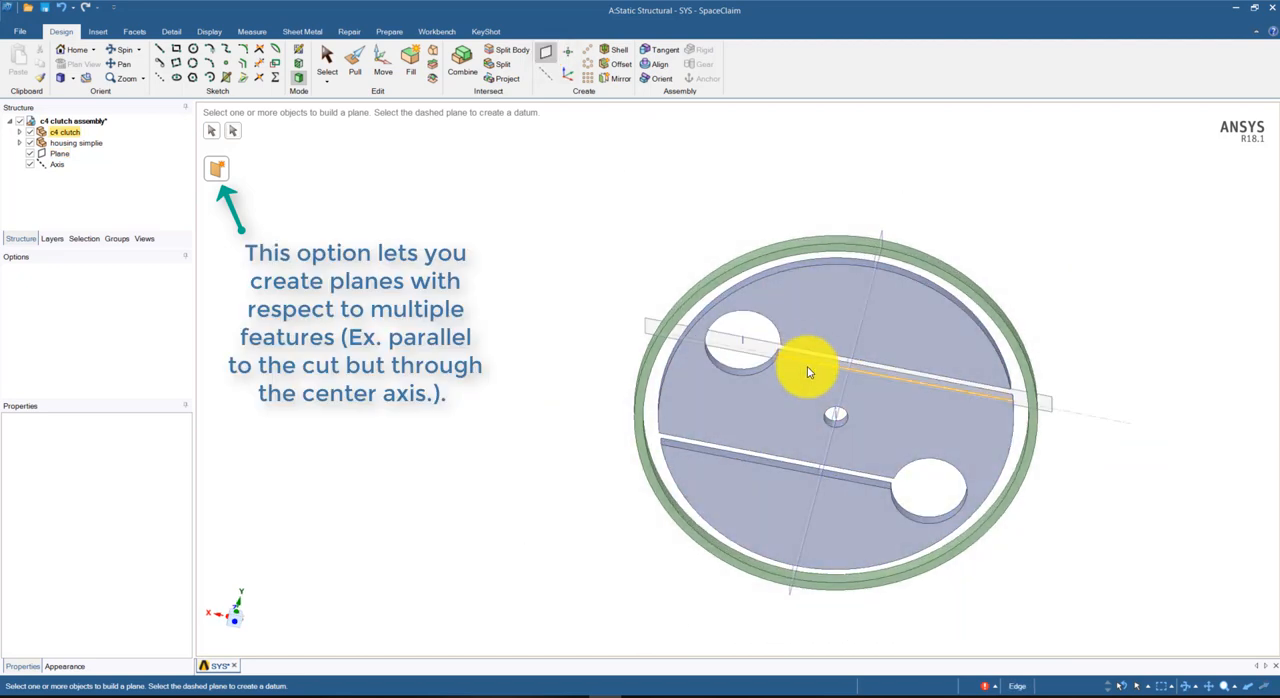
pyautogui.moveTo(838, 420); pyautogui.dragTo(574, 443, button='middle')
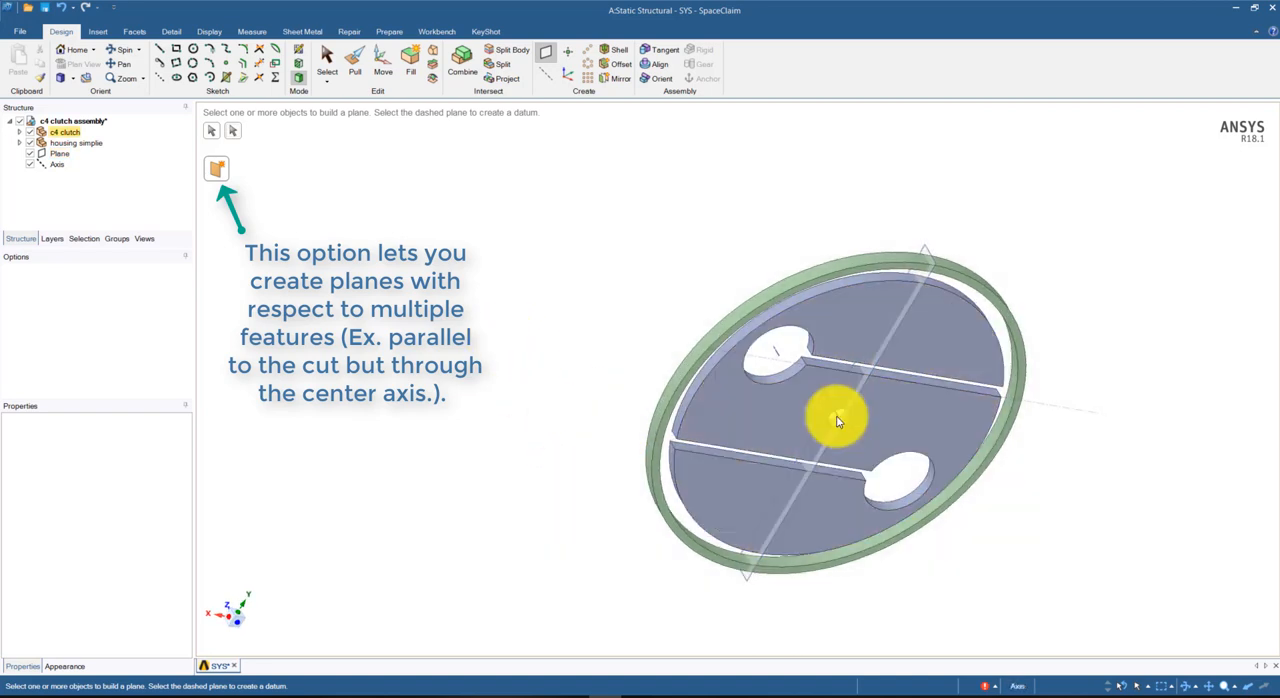
pyautogui.moveTo(838, 420); pyautogui.dragTo(442, 351, button='middle')
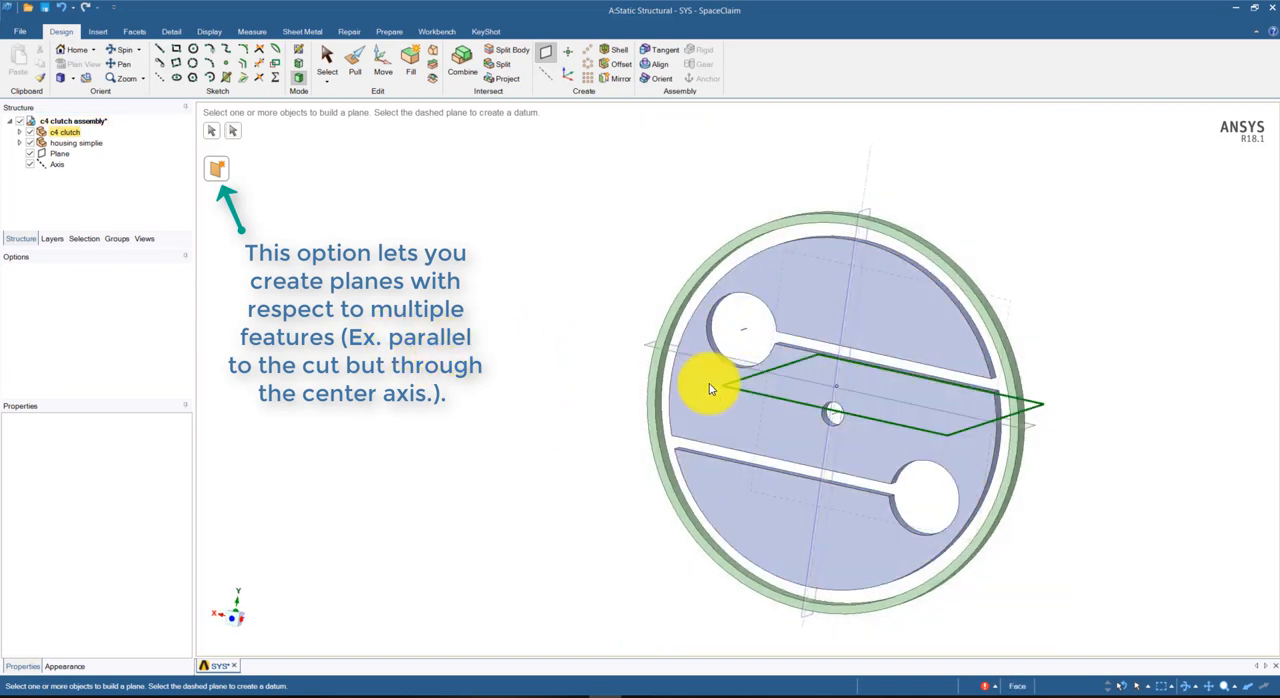
pyautogui.click(675, 401)
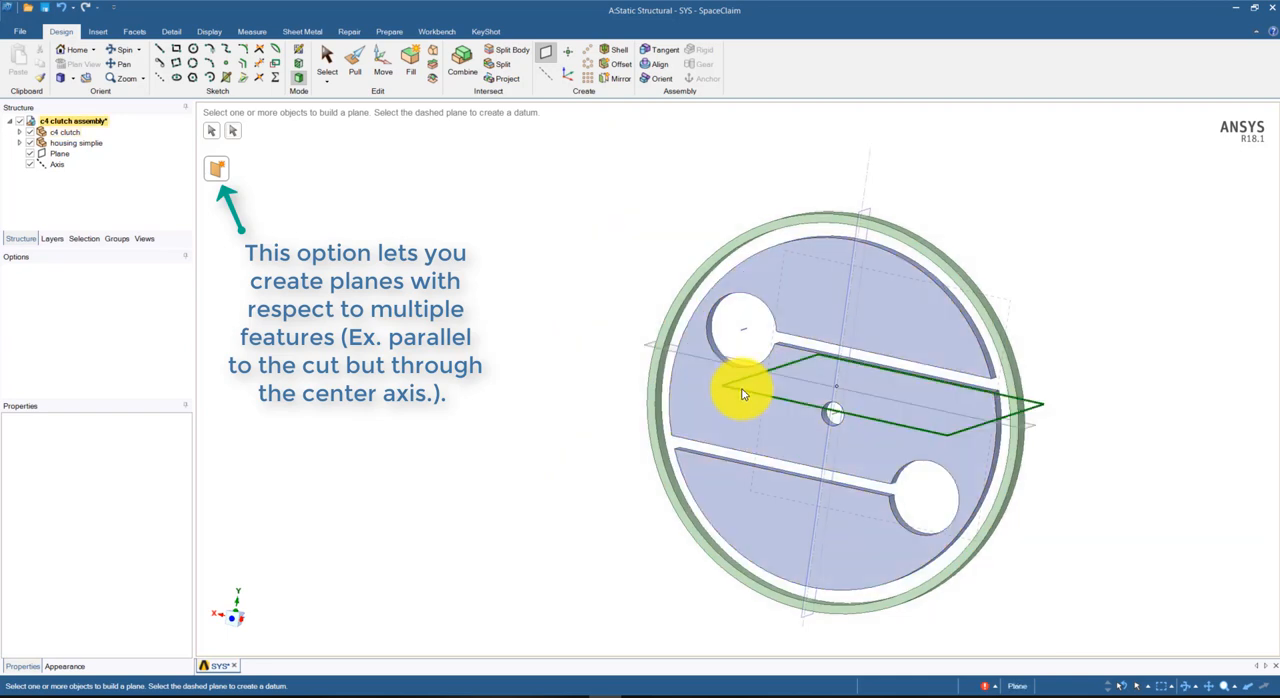
pyautogui.click(742, 394)
# Build another datum plane parallel to the slots and passing through the central hole's axis
pyautogui.moveTo(563, 374); pyautogui.dragTo(604, 367, button='middle')
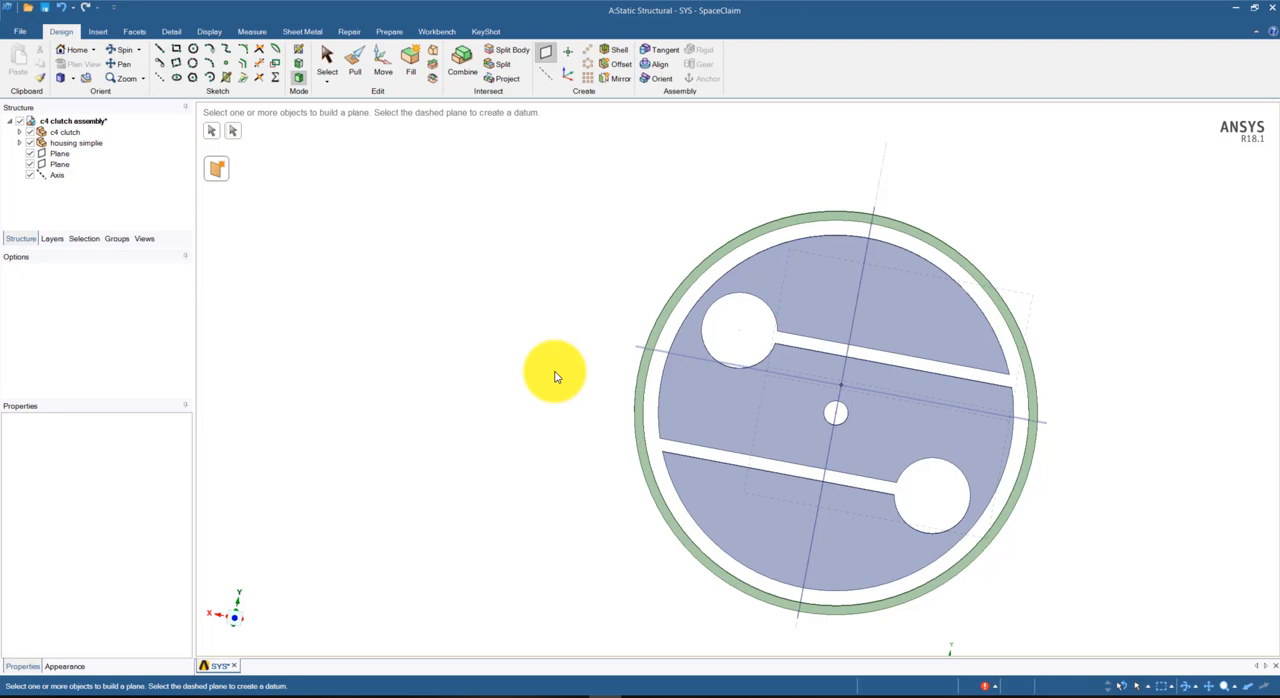
pyautogui.click(827, 416)
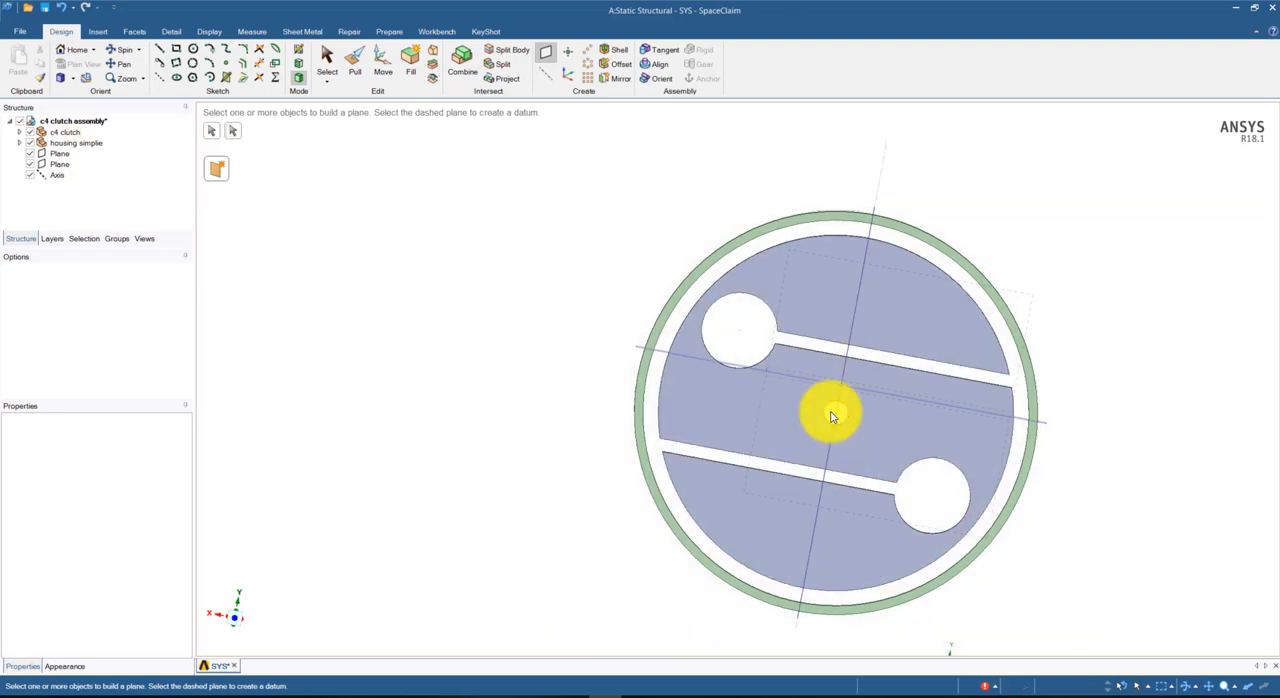
pyautogui.moveTo(705, 412); pyautogui.dragTo(486, 403, button='middle')
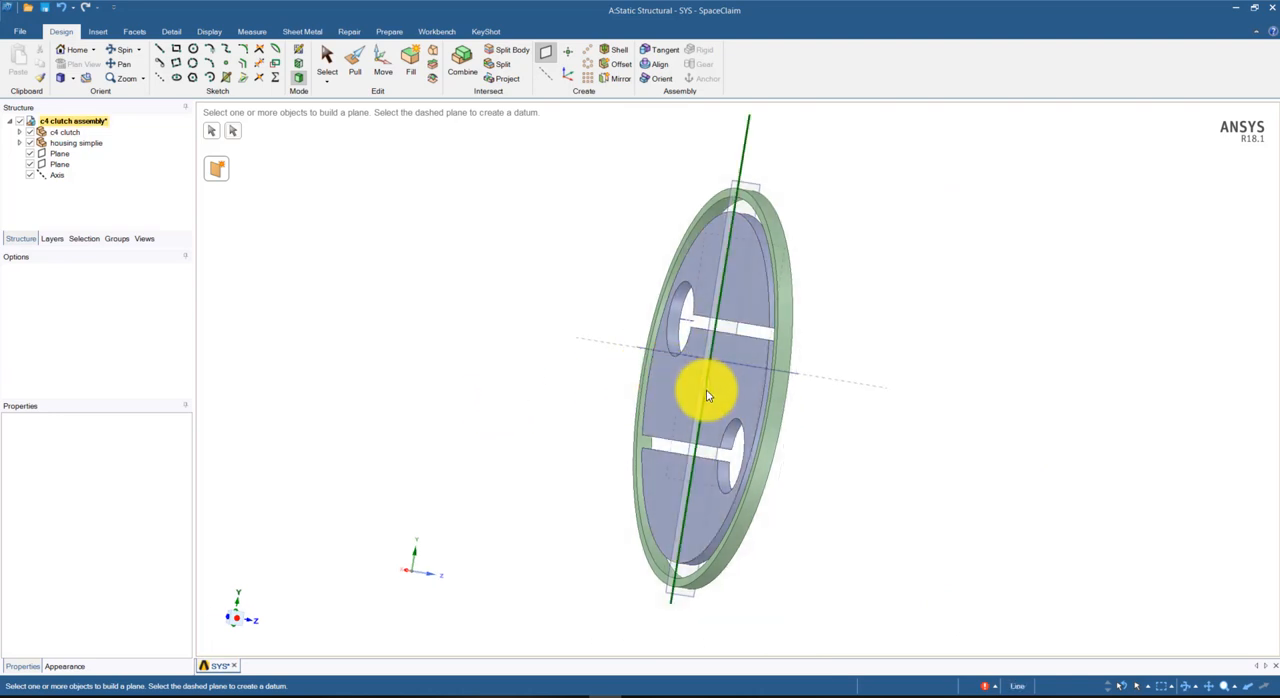
pyautogui.scroll(6, 700, 391)
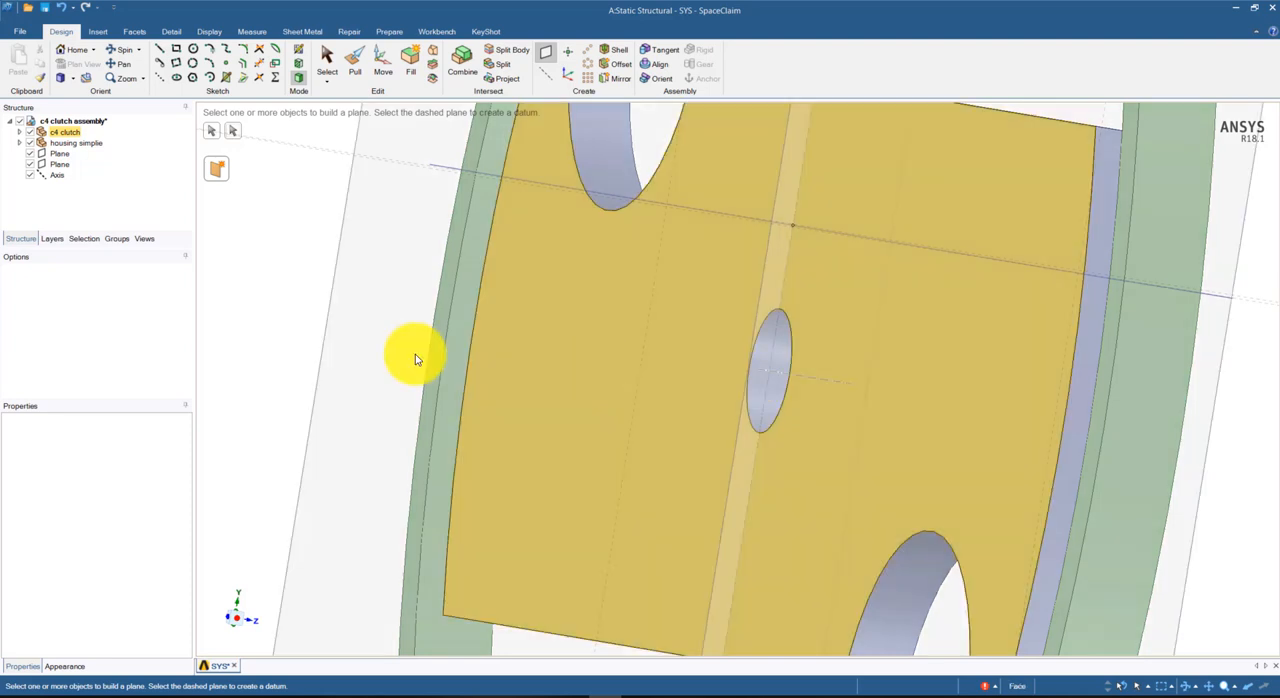
pyautogui.scroll(2, 316, 339)
pyautogui.scroll(-8, 320, 337)
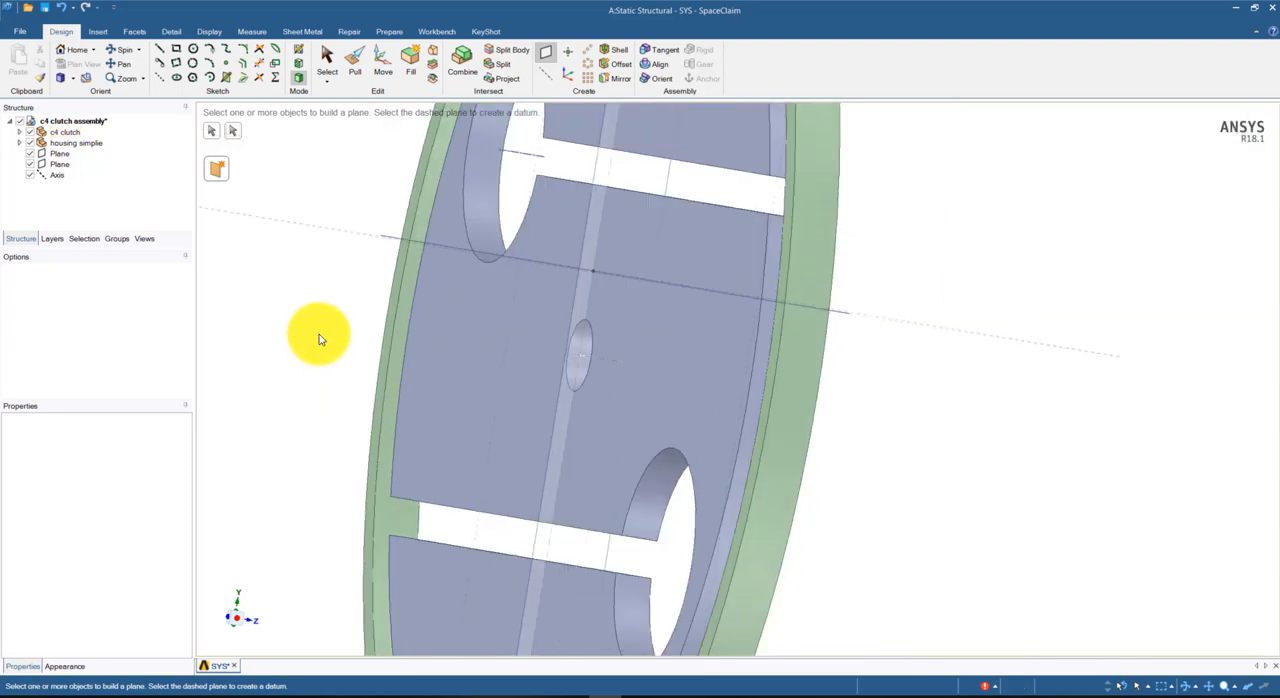
pyautogui.moveTo(330, 346); pyautogui.dragTo(354, 373, button='middle')
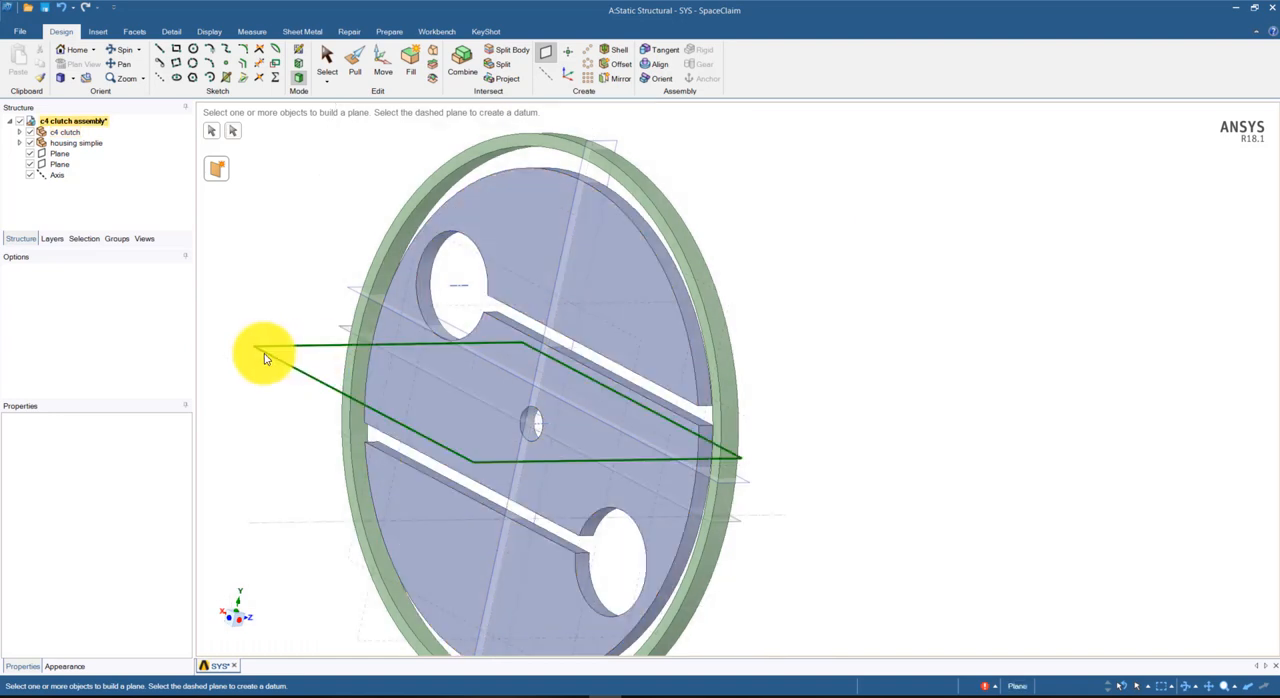
pyautogui.moveTo(240, 406); pyautogui.dragTo(329, 400, button='middle')
pyautogui.click(335, 403)
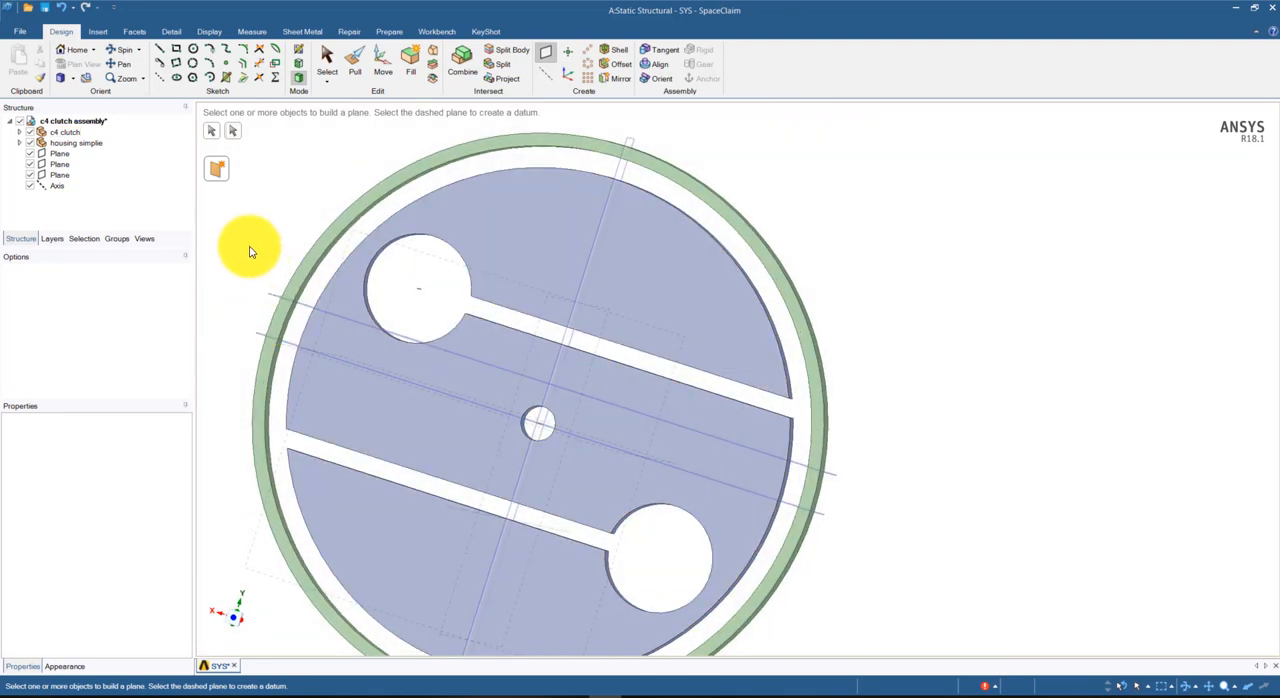
# Split the clutch body along the central plane parallel to the slots and remove its lower half
pyautogui.click(507, 50)
pyautogui.scroll(3, 378, 166)
pyautogui.scroll(-6, 378, 166)
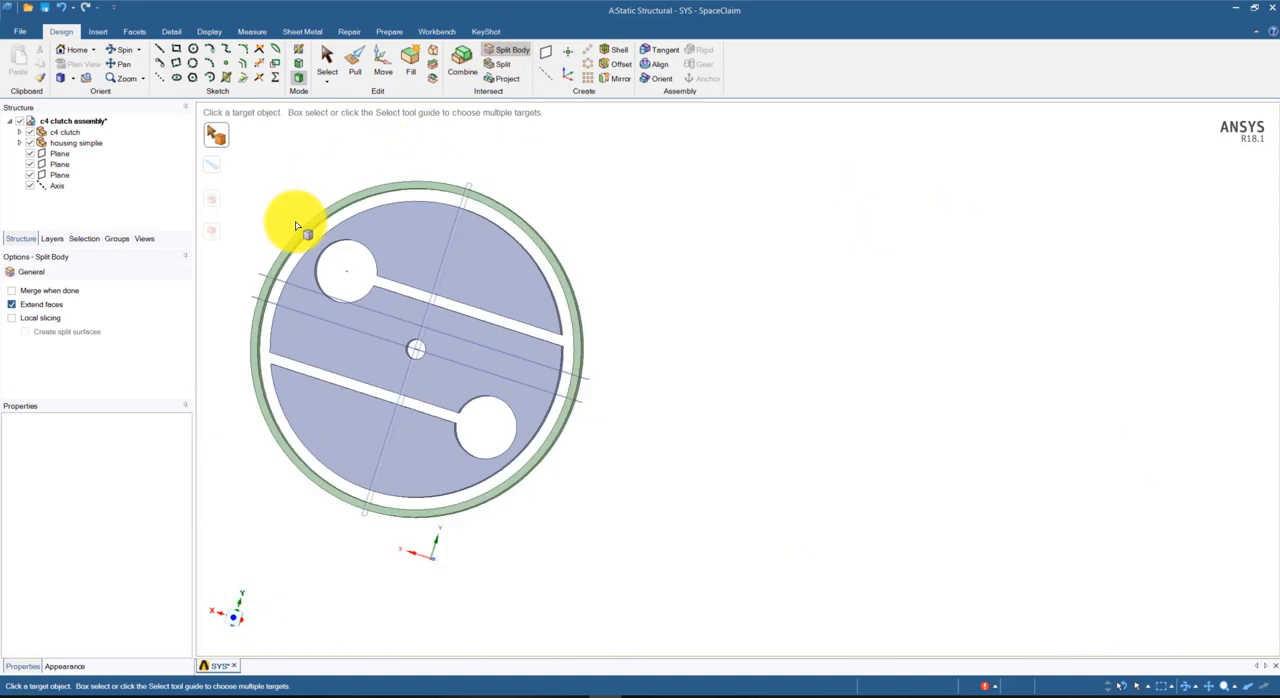
pyautogui.click(351, 362)
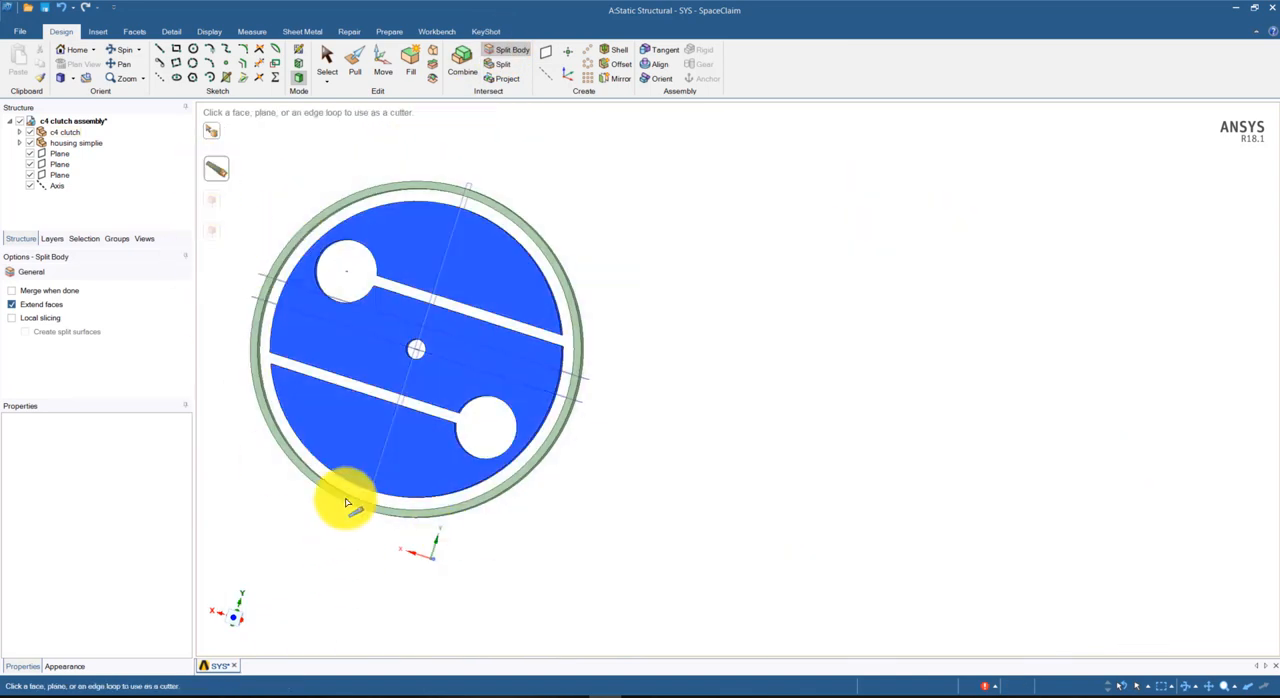
pyautogui.click(270, 301)
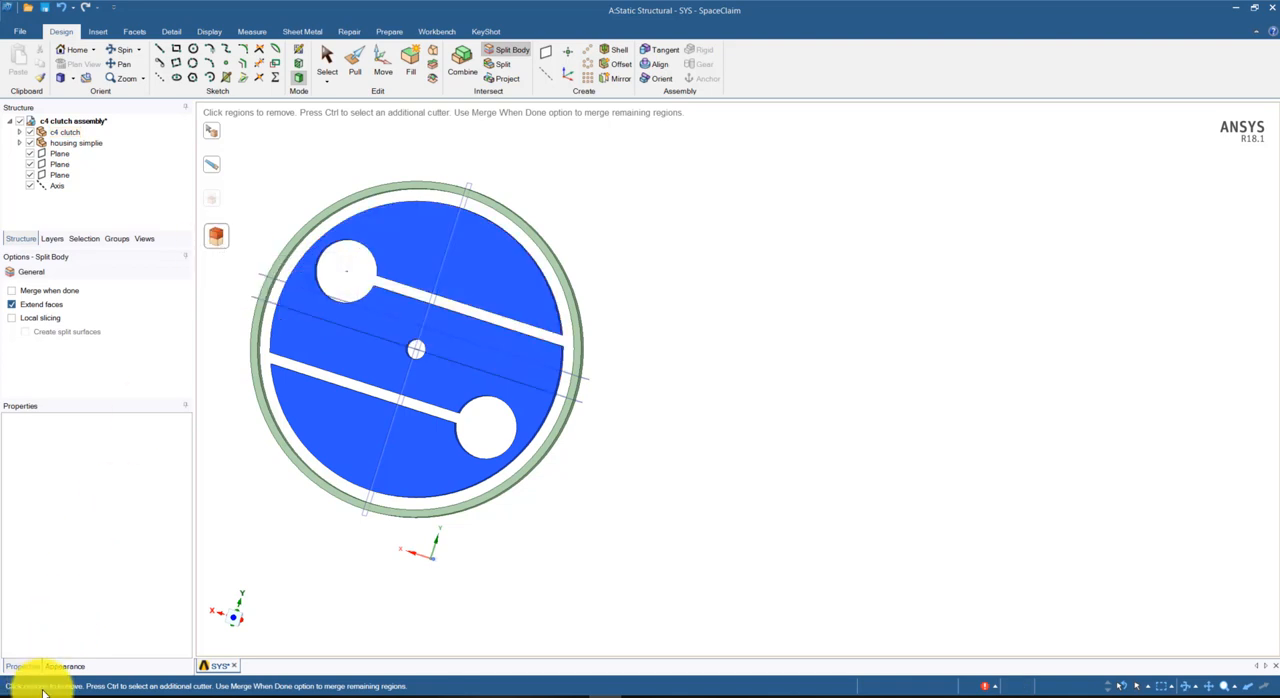
pyautogui.click(348, 408)
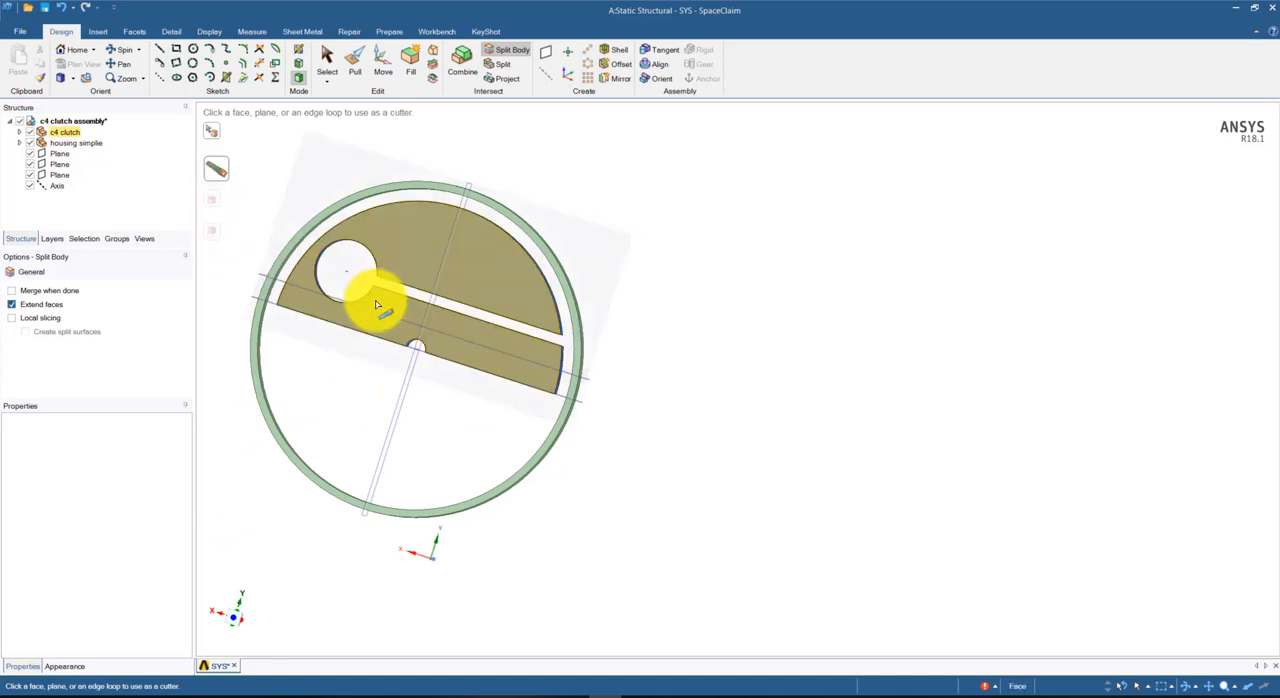
# Split the remaining clutch half with the plane perpendicular to the slots and remove the hub's right portion below the slot
pyautogui.click(400, 255)
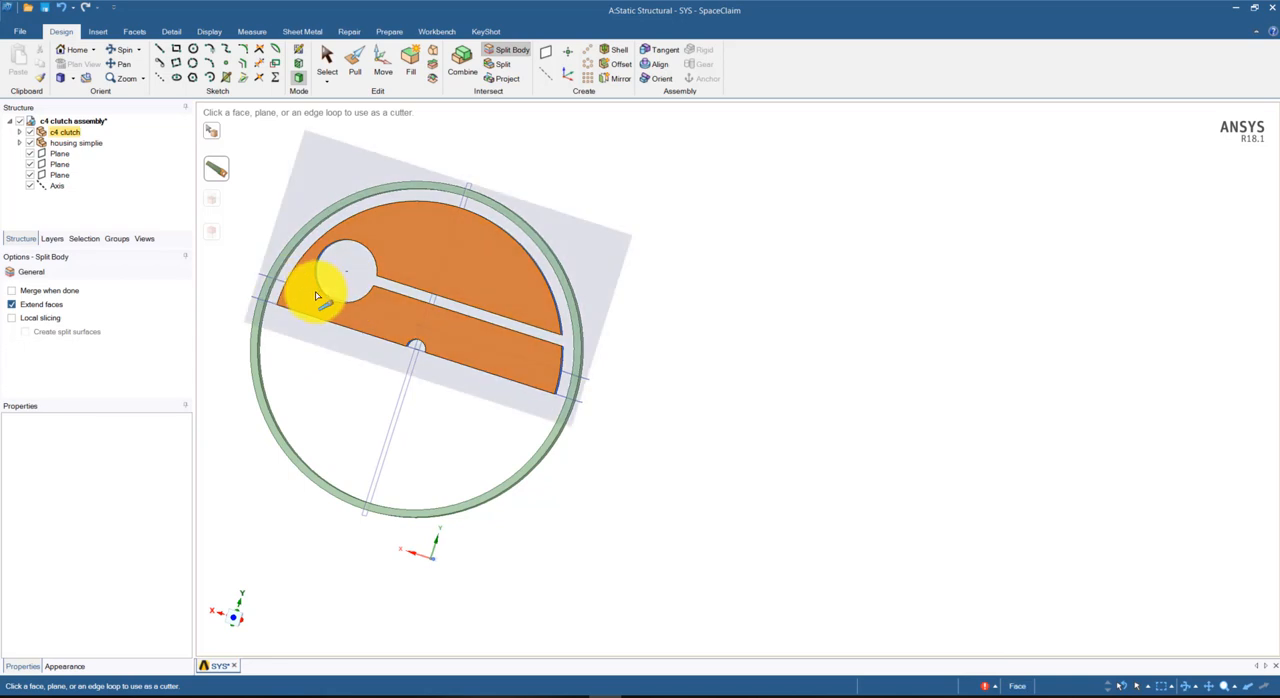
pyautogui.click(429, 297)
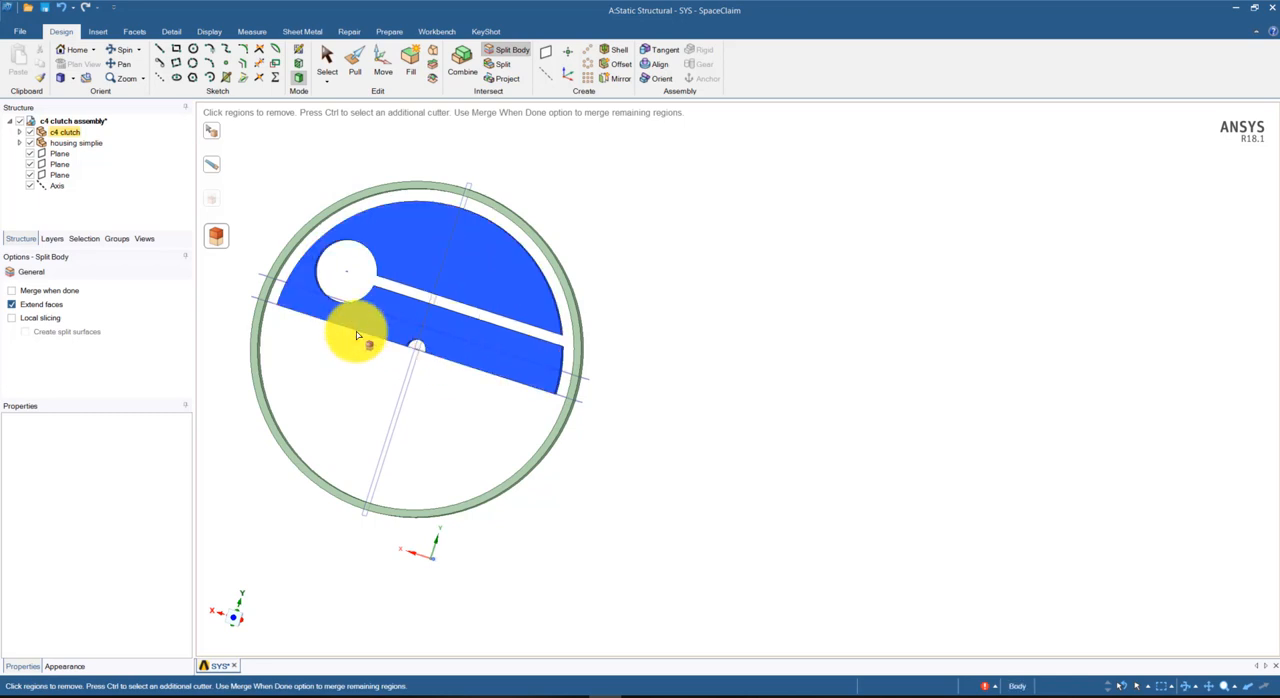
pyautogui.click(463, 360)
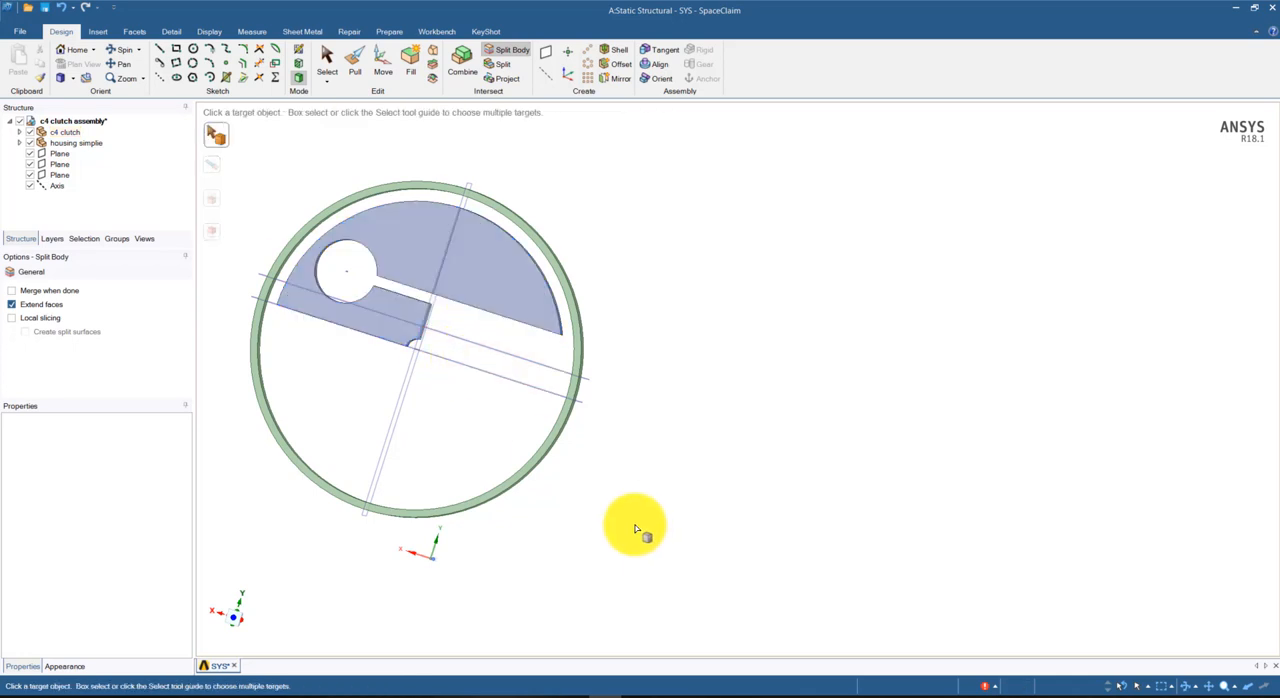
# Try to combine the clutch section around the large hole, as target, with the adjoining right shoe section
pyautogui.click(395, 310)
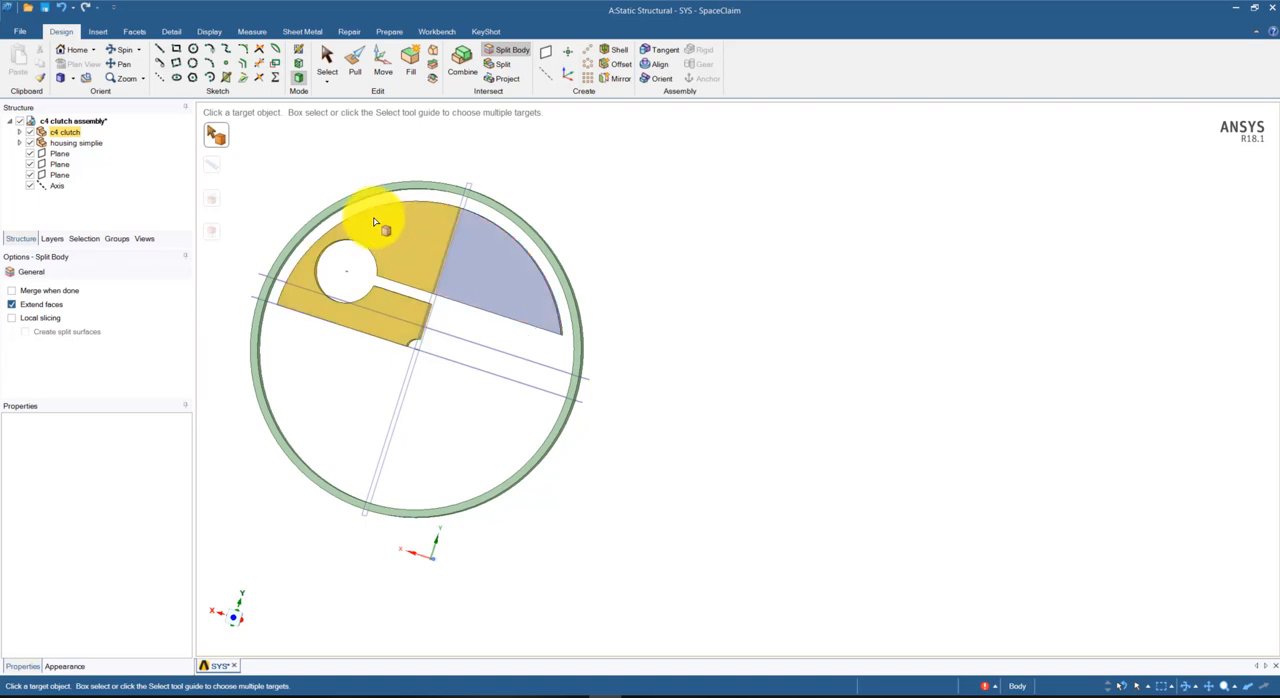
pyautogui.click(462, 60)
pyautogui.click(415, 250)
pyautogui.click(461, 262)
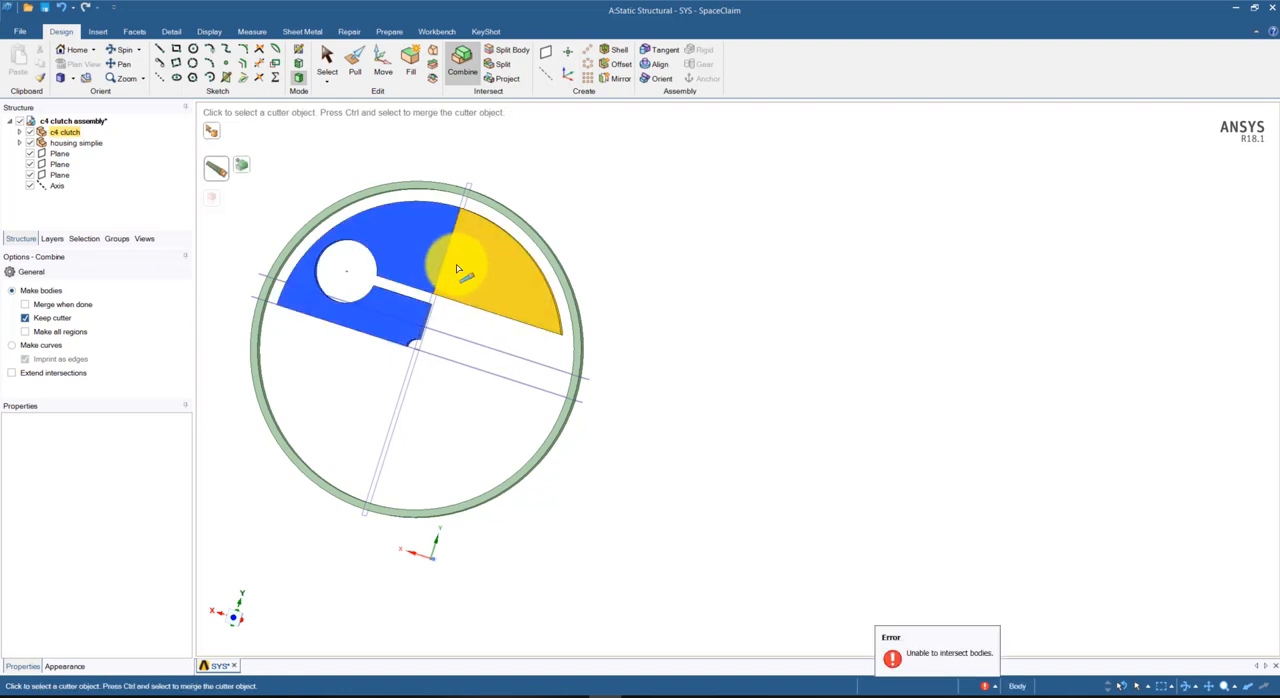
pyautogui.click(239, 166)
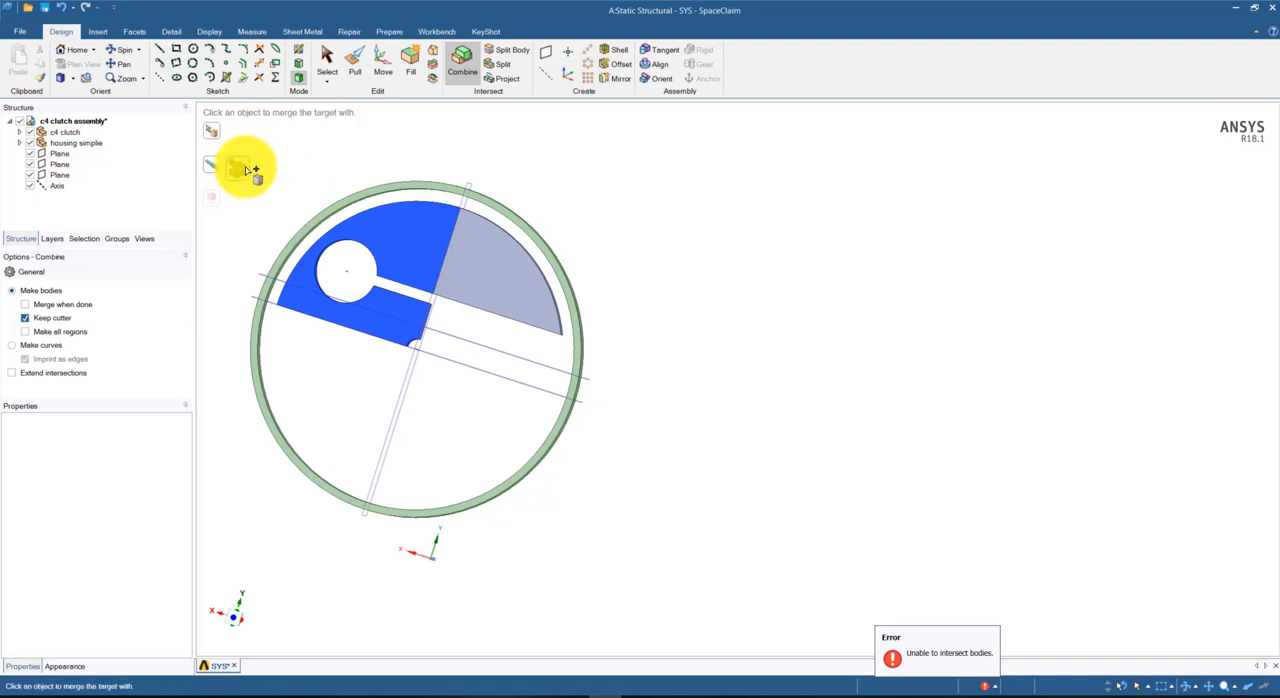
pyautogui.click(428, 230)
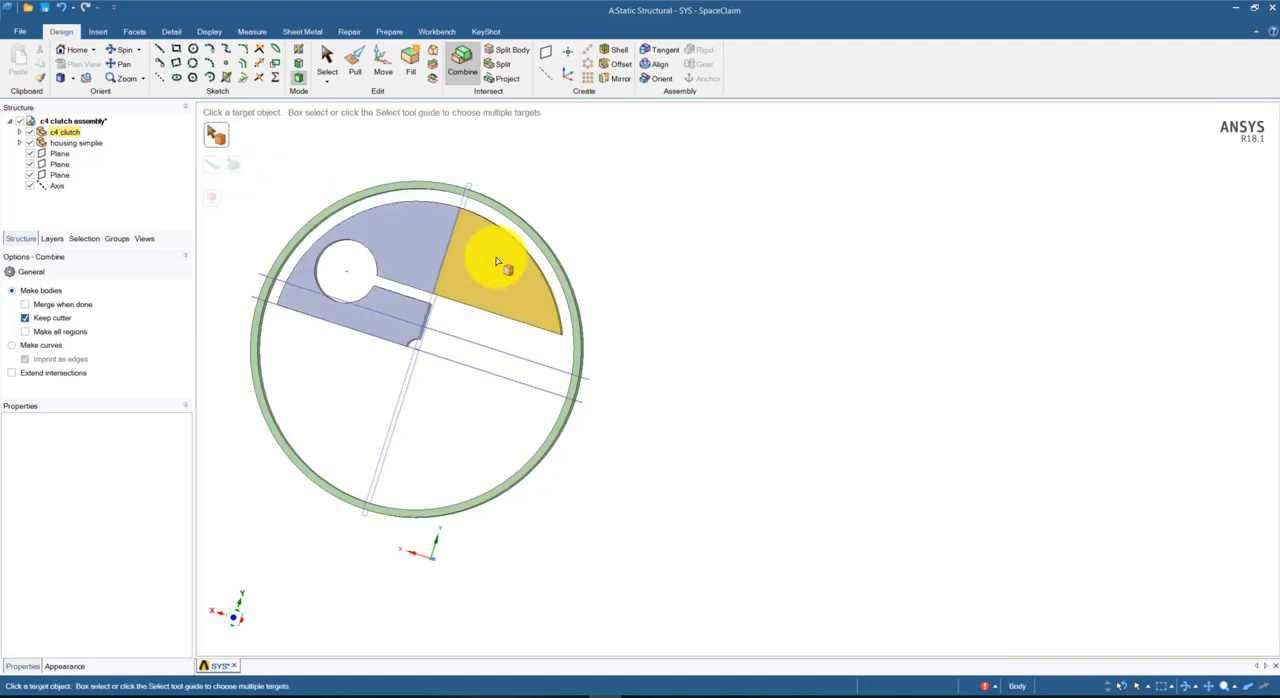
# Merge the clutch section around the large hole into the right shoe section, using the shoe section as the target
pyautogui.click(423, 243)
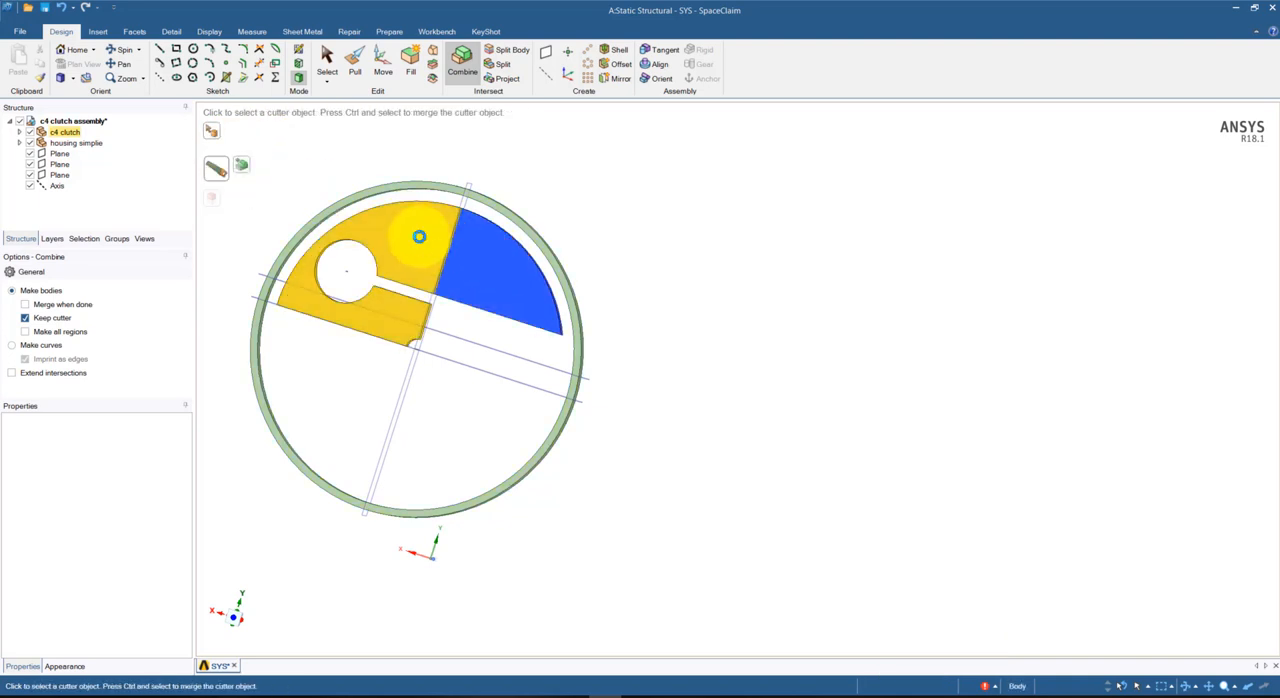
pyautogui.click(433, 257)
pyautogui.click(241, 166)
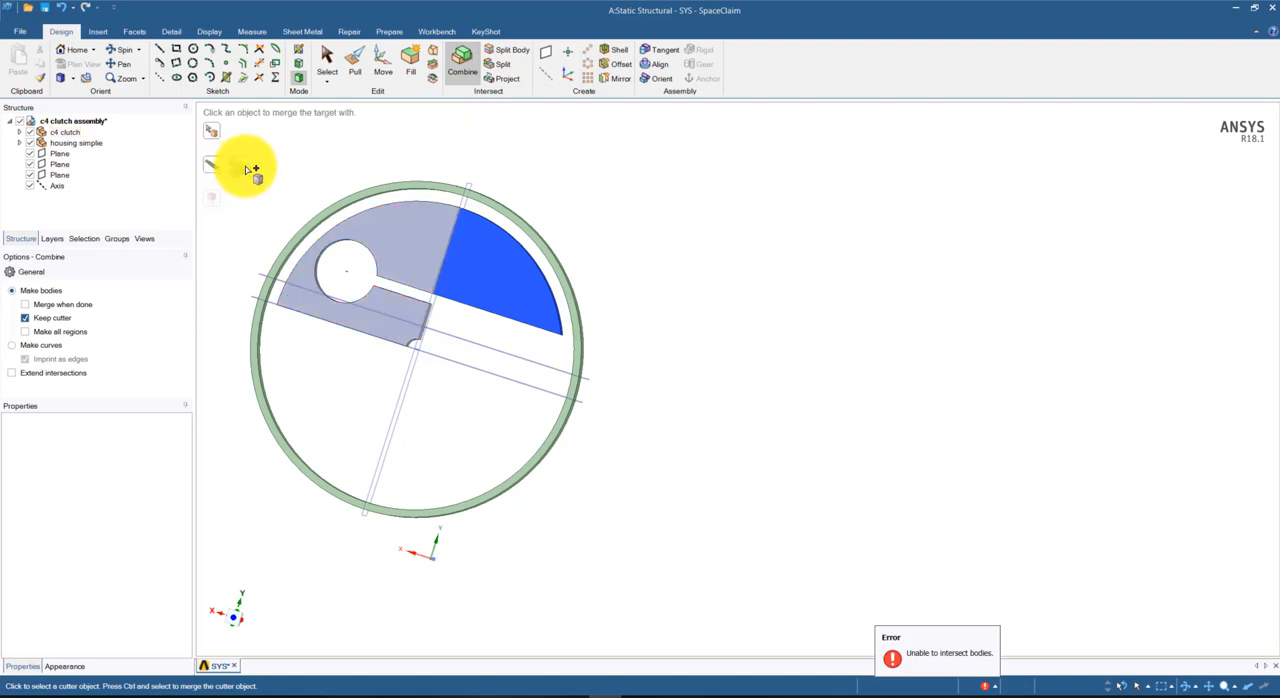
pyautogui.click(420, 243)
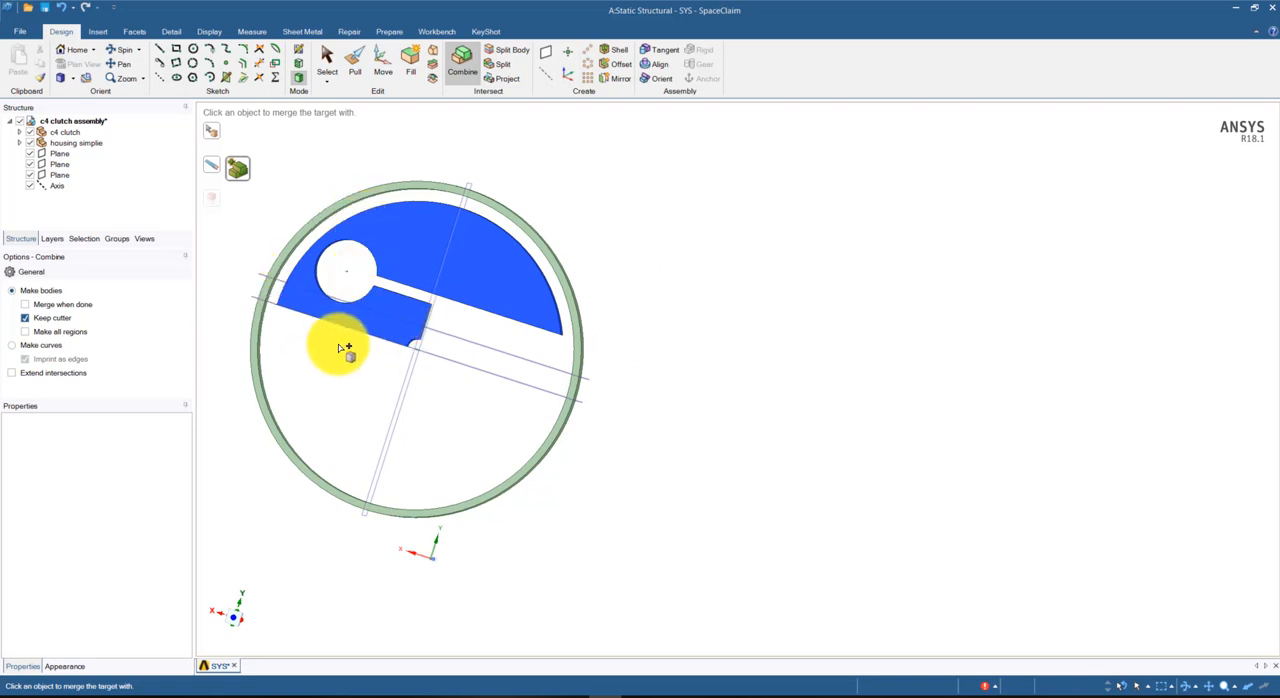
# Split the clutch's outer cylindrical face about 43% along its edge, near the plane perpendicular to the slots
pyautogui.scroll(2, 594, 309)
pyautogui.scroll(-5, 597, 306)
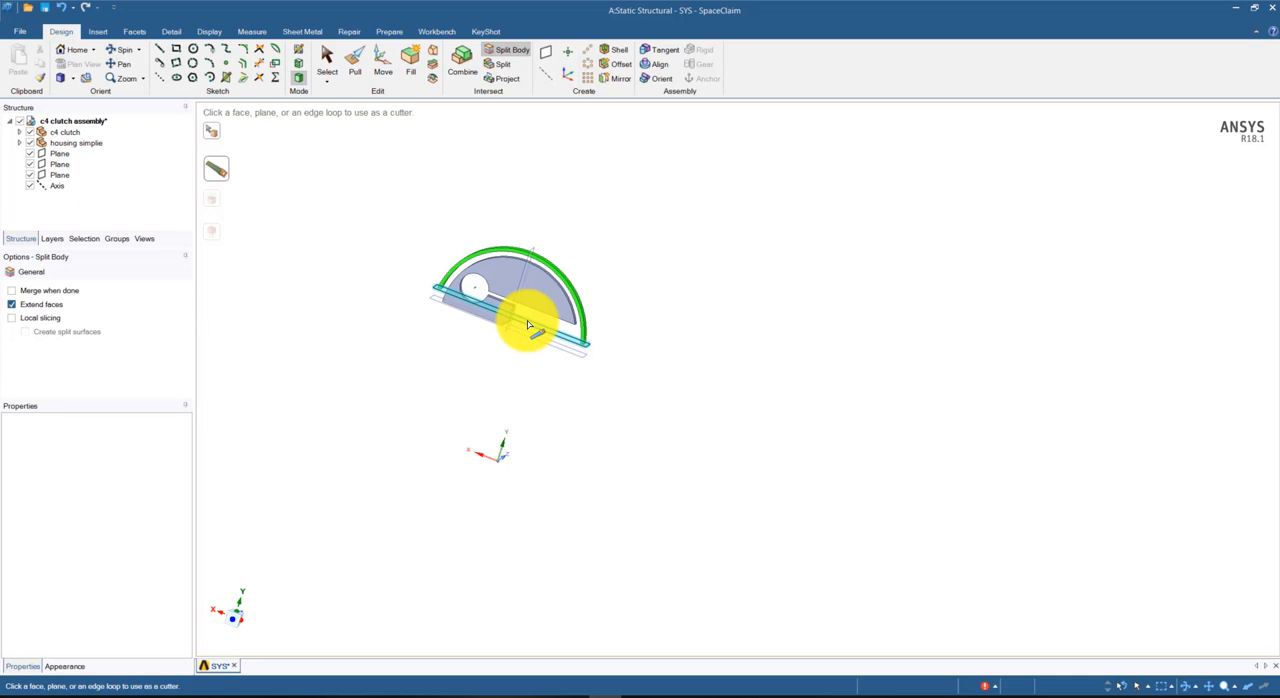
pyautogui.scroll(5, 528, 324)
pyautogui.moveTo(485, 400); pyautogui.dragTo(550, 360, button='middle')
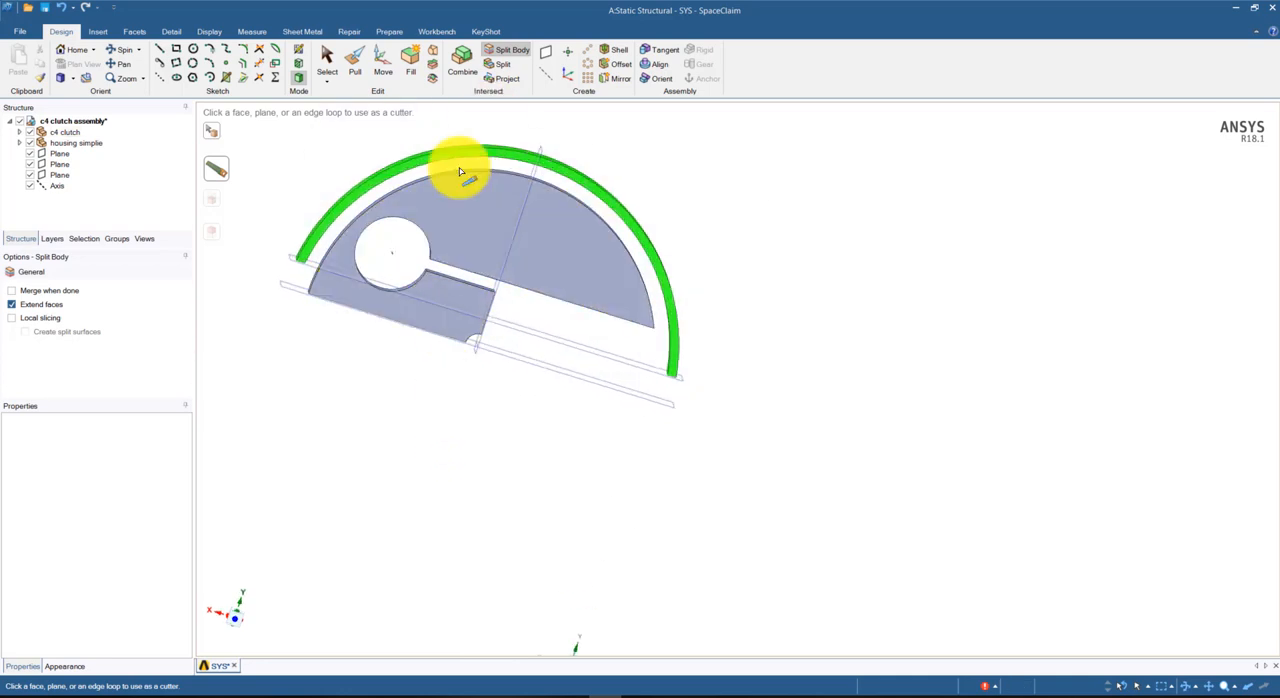
pyautogui.click(499, 62)
pyautogui.moveTo(837, 229); pyautogui.dragTo(642, 220, button='middle')
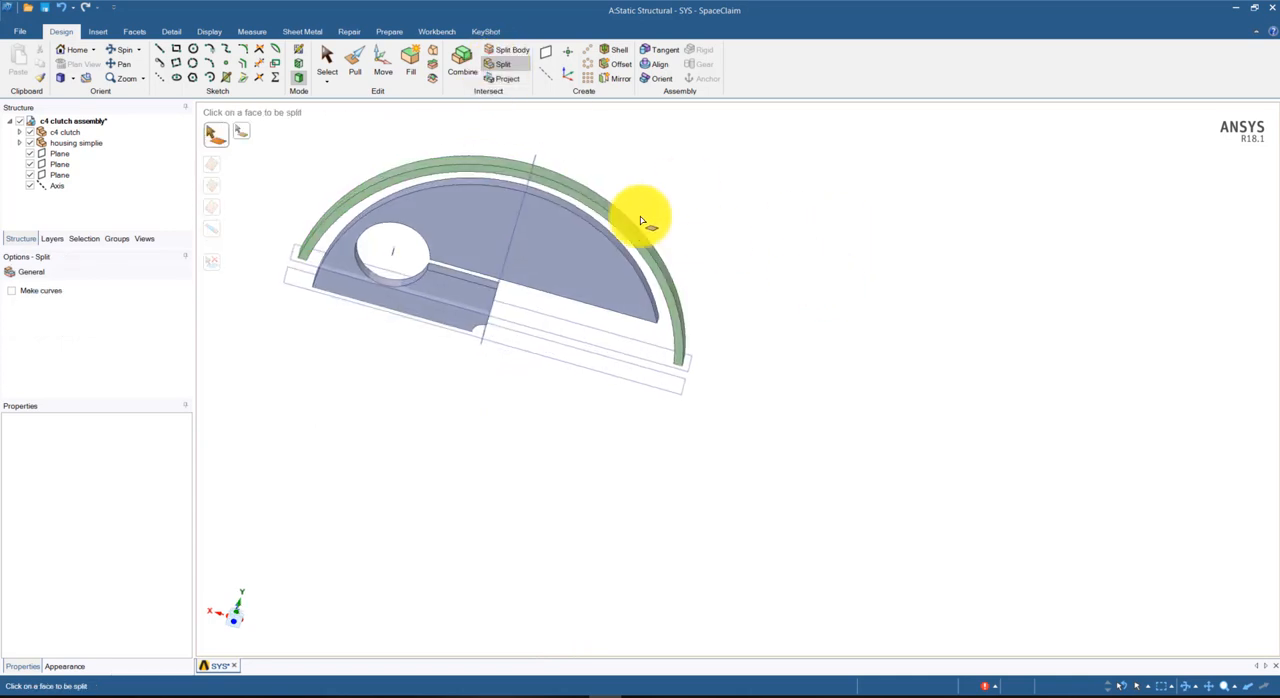
pyautogui.click(579, 218)
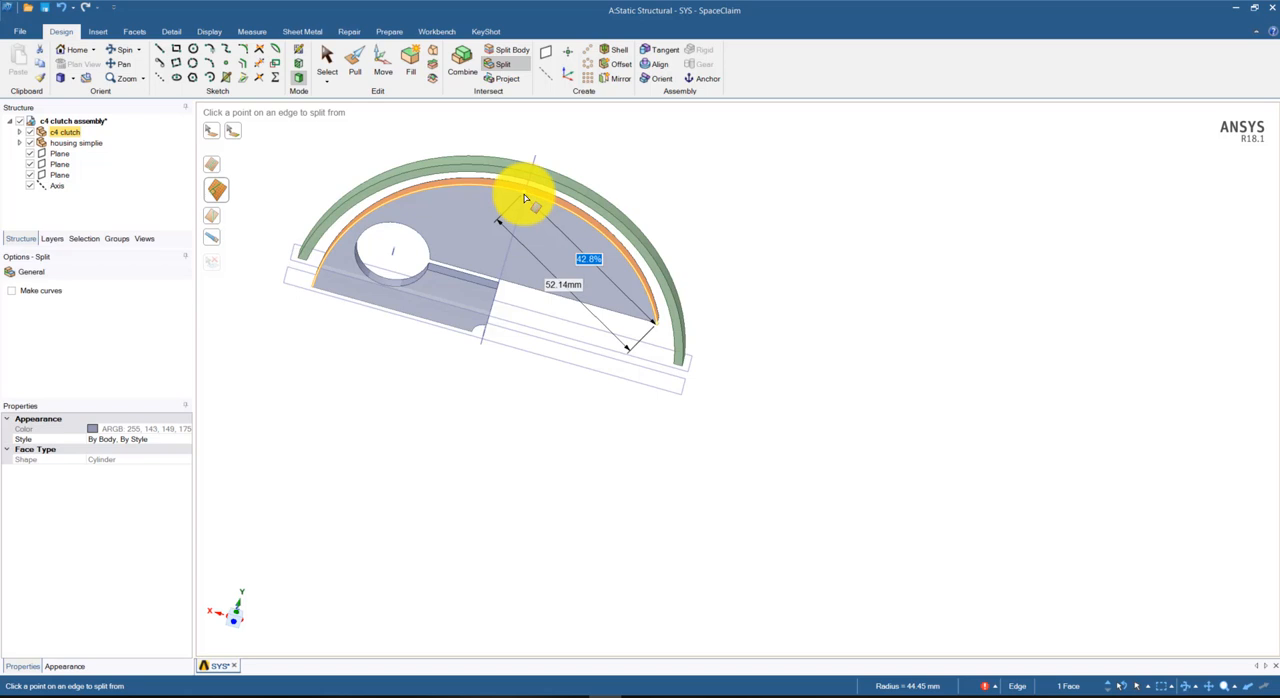
pyautogui.click(524, 198)
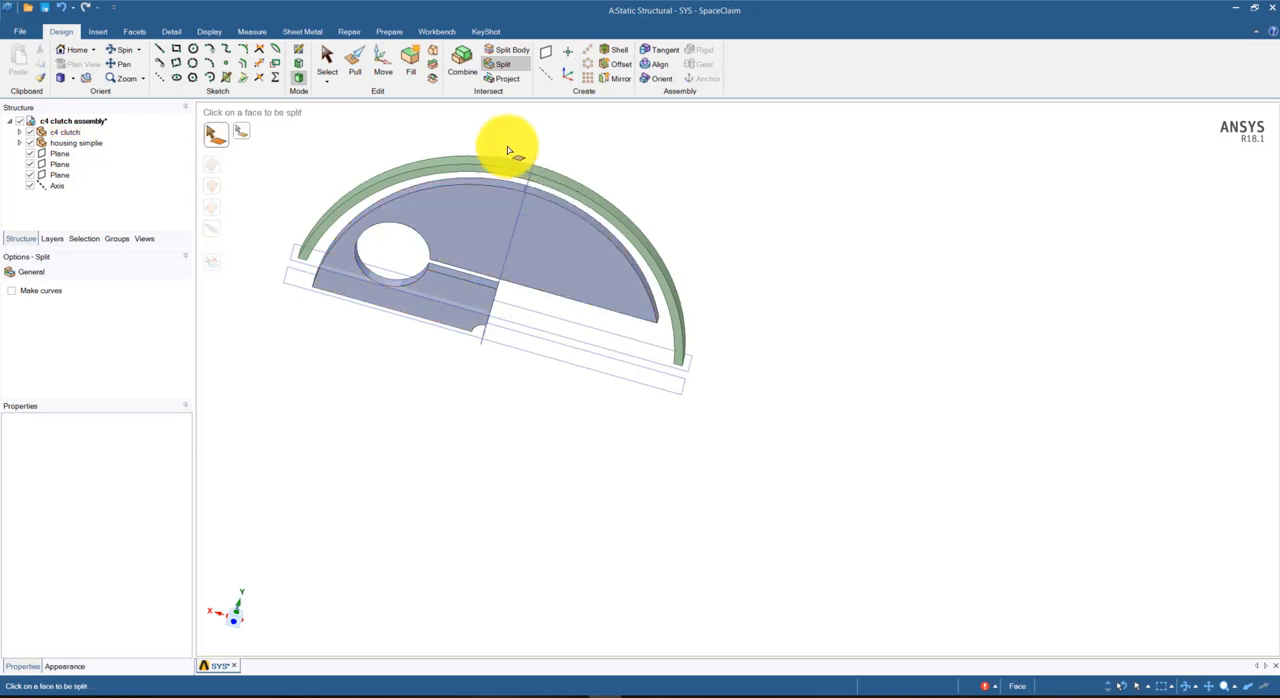
# Split the housing's inner cylindrical face about 50% along its edge, near the plane perpendicular to the slots
pyautogui.moveTo(491, 394)
pyautogui.mouseDown(button='middle')
pyautogui.moveTo(463, 369)
pyautogui.moveTo(490, 330)
pyautogui.mouseUp(button='middle')
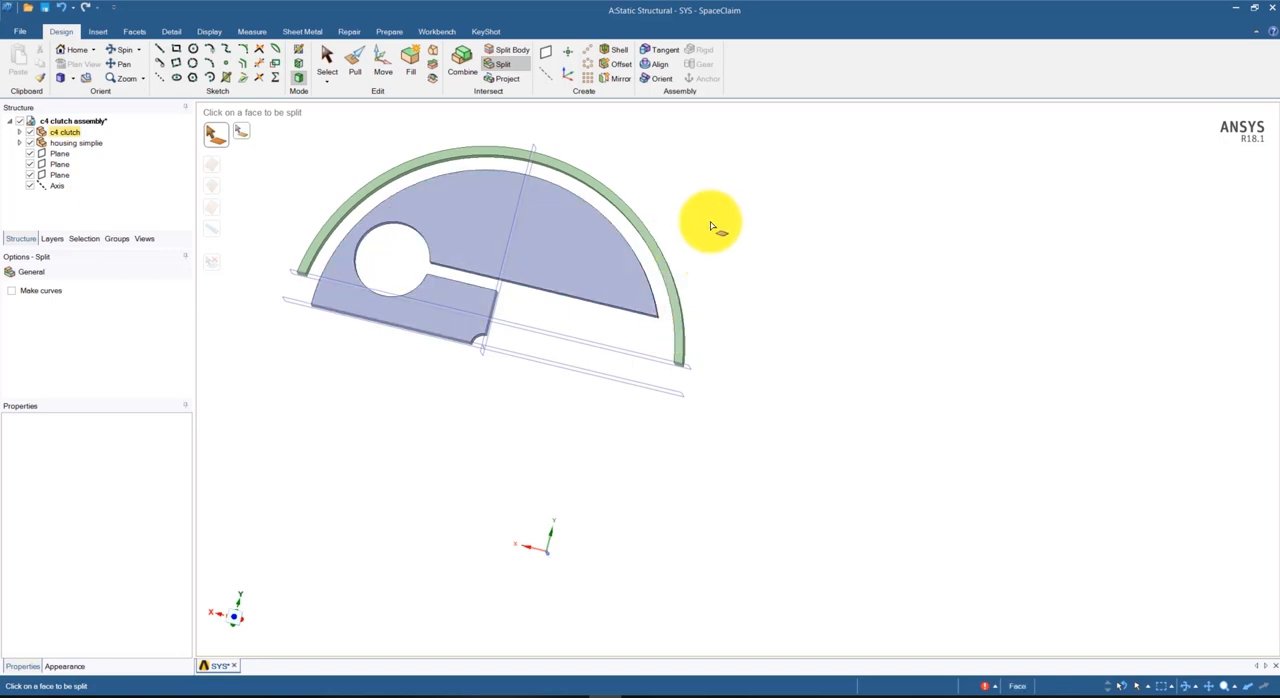
pyautogui.moveTo(722, 232); pyautogui.dragTo(794, 189, button='middle')
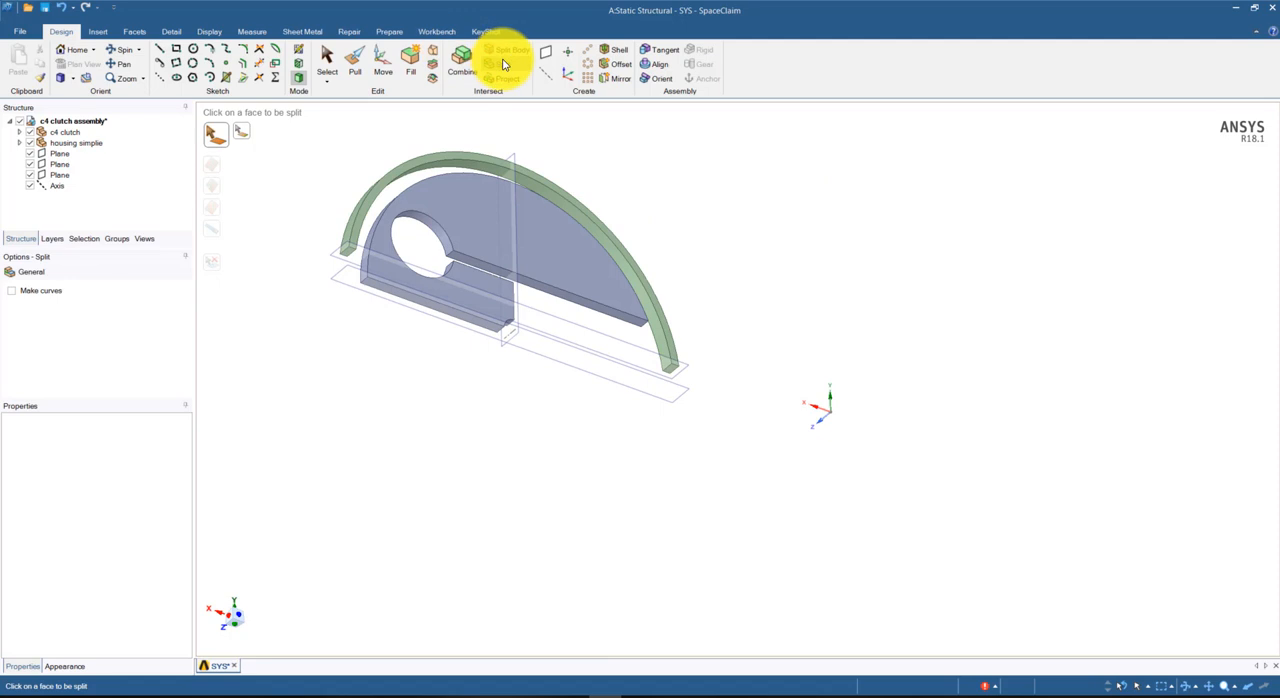
pyautogui.click(663, 353)
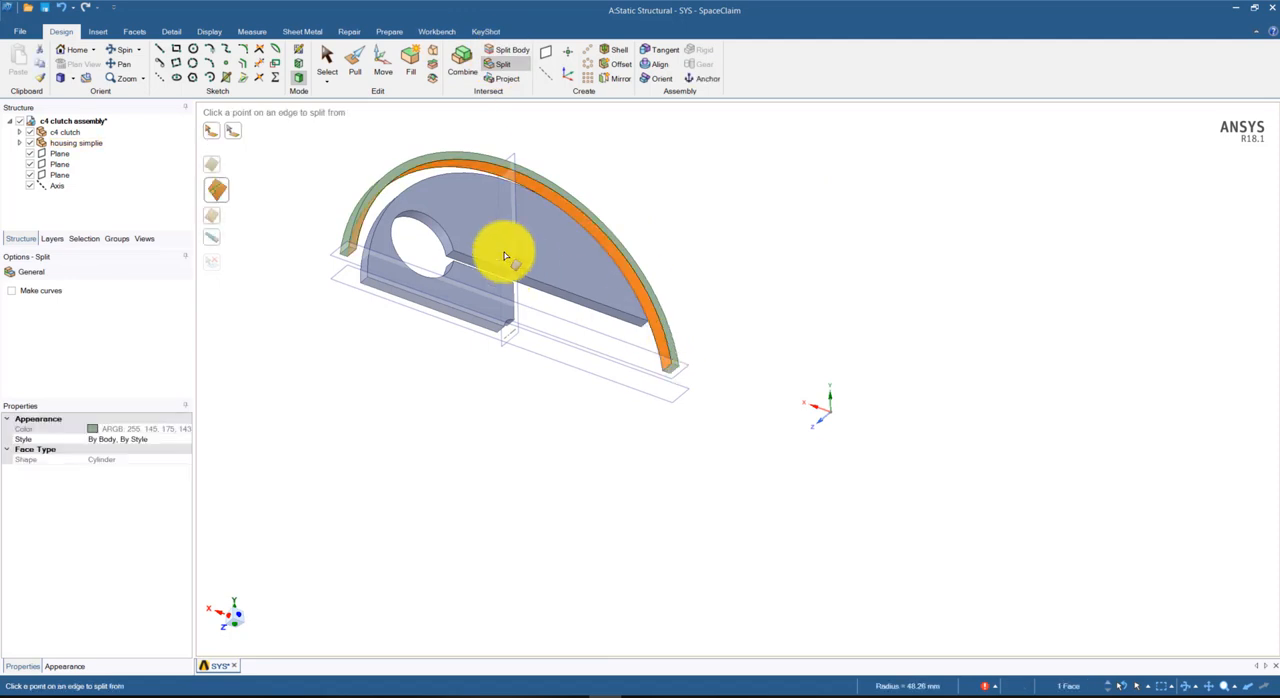
pyautogui.moveTo(496, 397); pyautogui.dragTo(450, 449, button='middle')
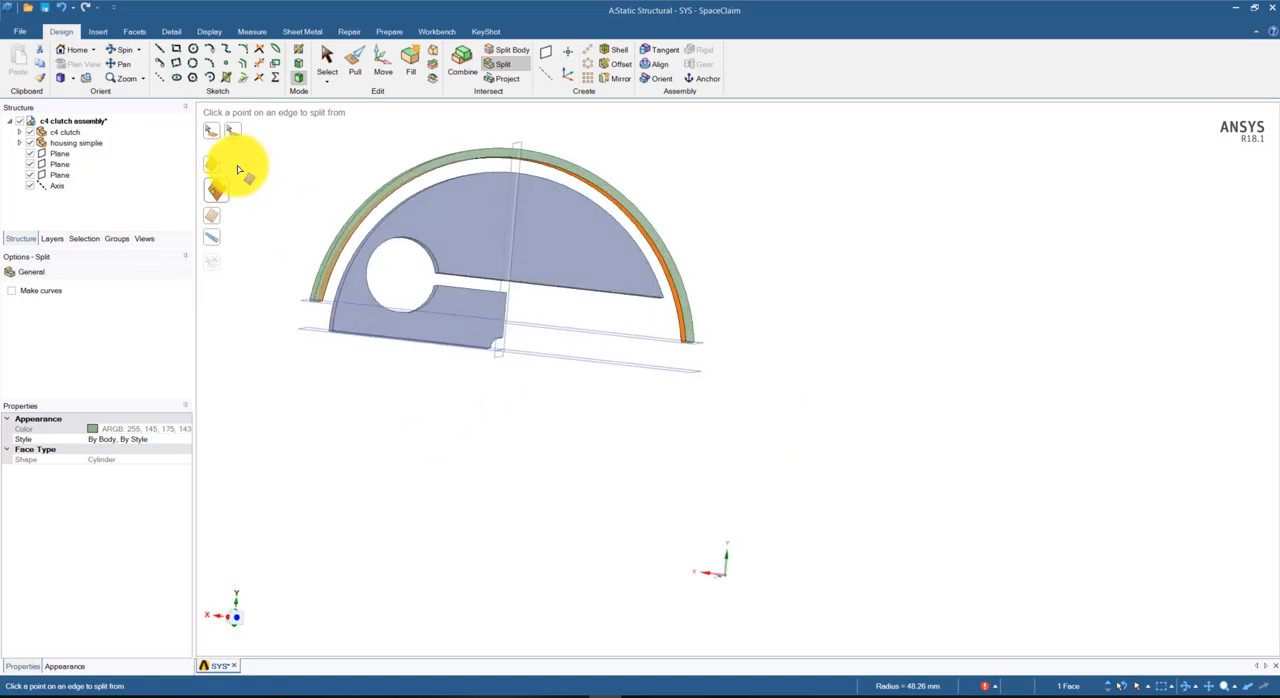
pyautogui.click(518, 160)
pyautogui.moveTo(714, 177)
pyautogui.mouseDown(button='middle')
pyautogui.moveTo(740, 131)
pyautogui.moveTo(566, 203)
pyautogui.mouseUp(button='middle')
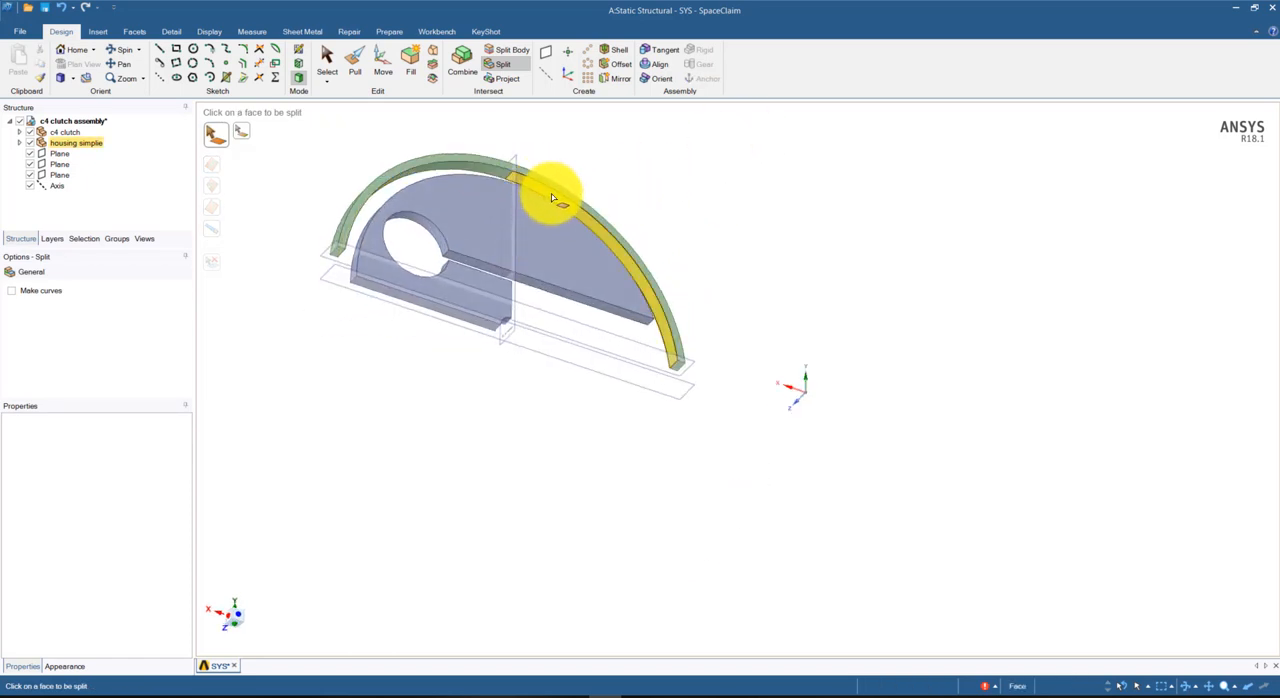
pyautogui.moveTo(754, 223)
pyautogui.mouseDown(button='middle')
pyautogui.moveTo(735, 369)
pyautogui.moveTo(763, 326)
pyautogui.moveTo(634, 309)
pyautogui.moveTo(740, 232)
pyautogui.mouseUp(button='middle')
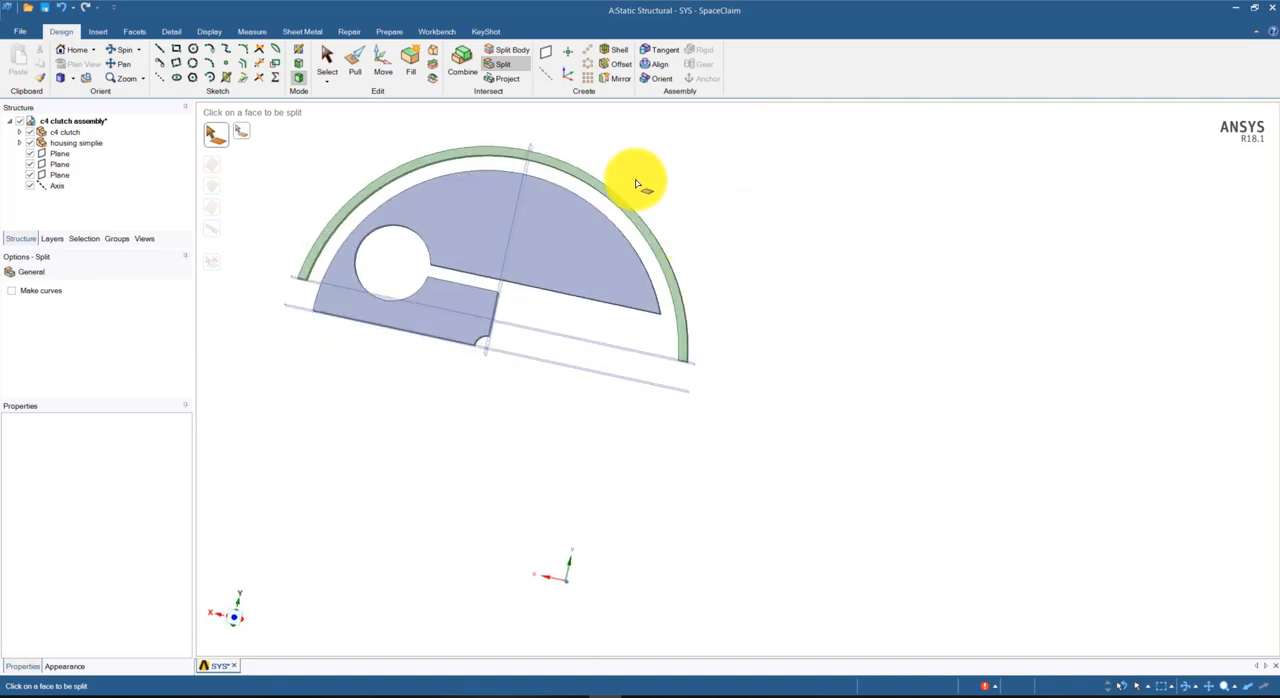